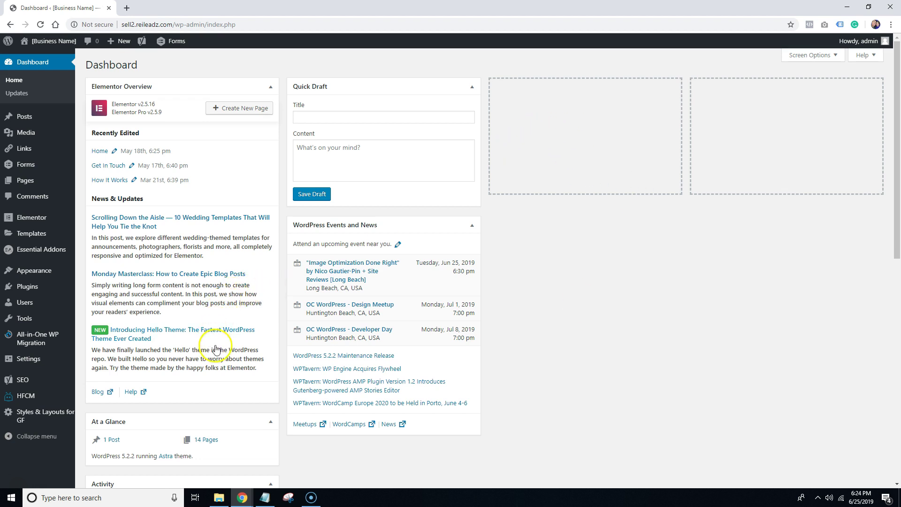
- Search the plugins available for installation for "duplicate"
mouse_move(37, 286)
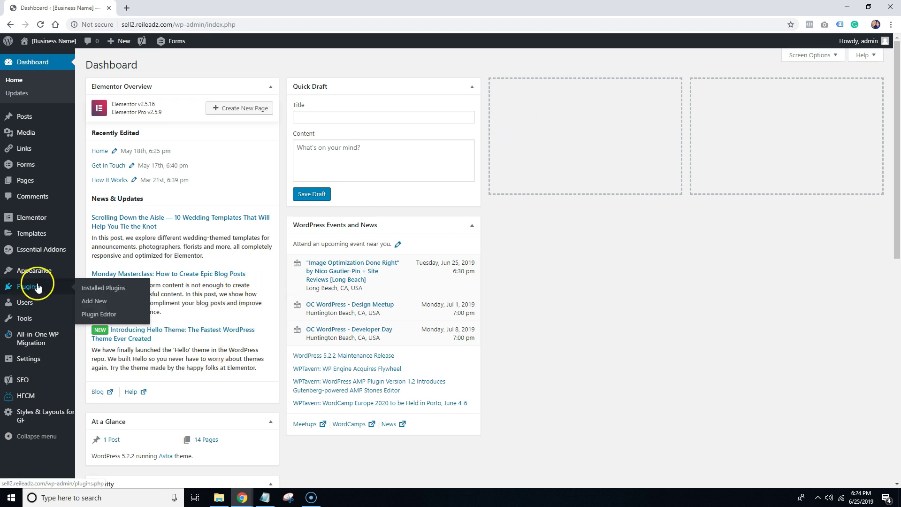
left_click(95, 302)
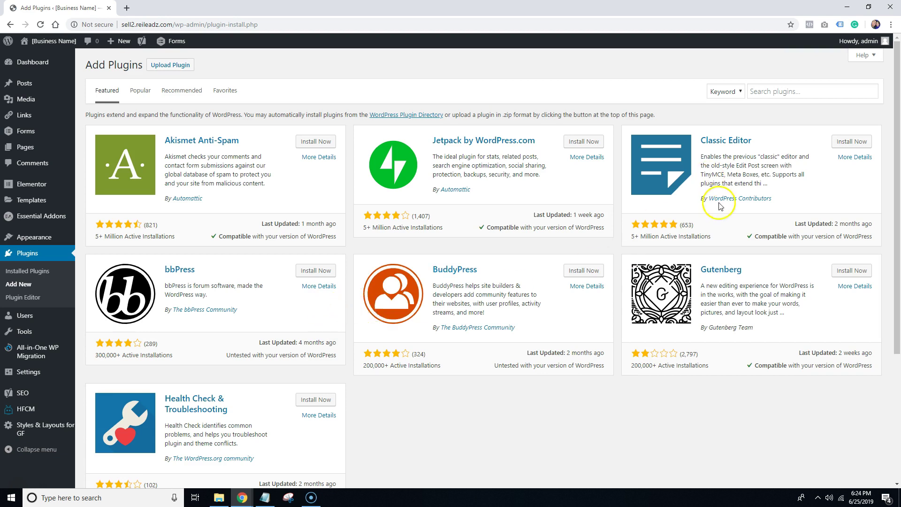
left_click(763, 90)
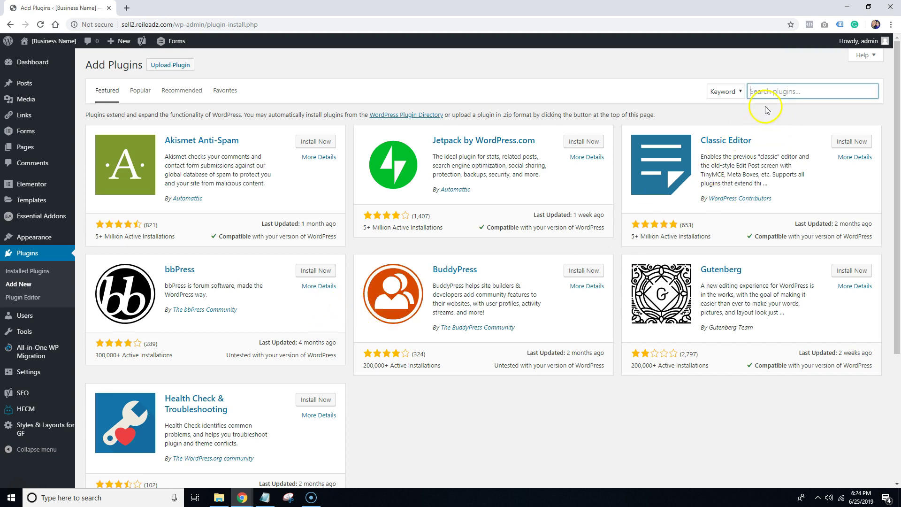
type("duplicat")
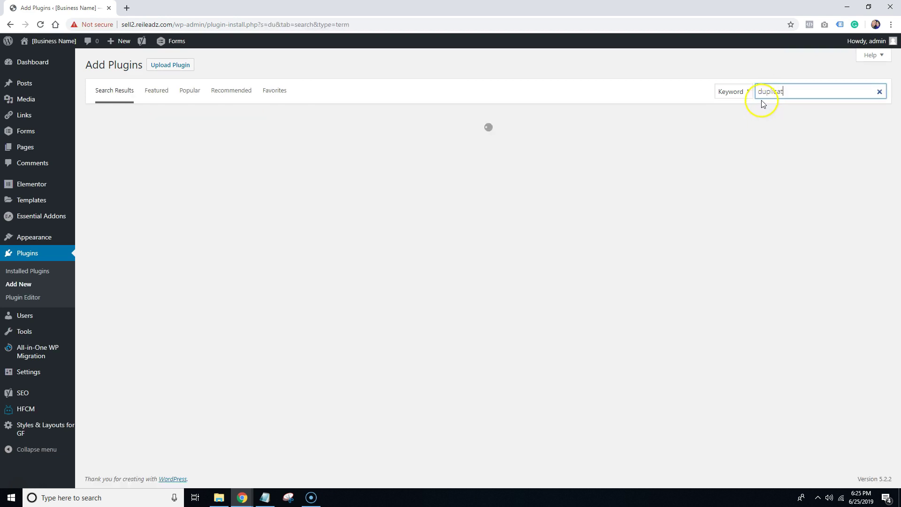
type("e")
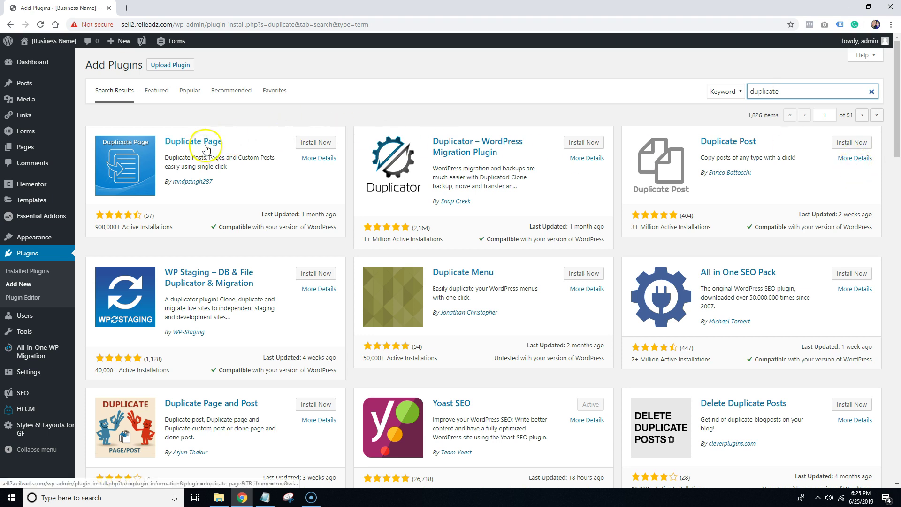
- Install and activate the Duplicate Page plugin
left_click(316, 142)
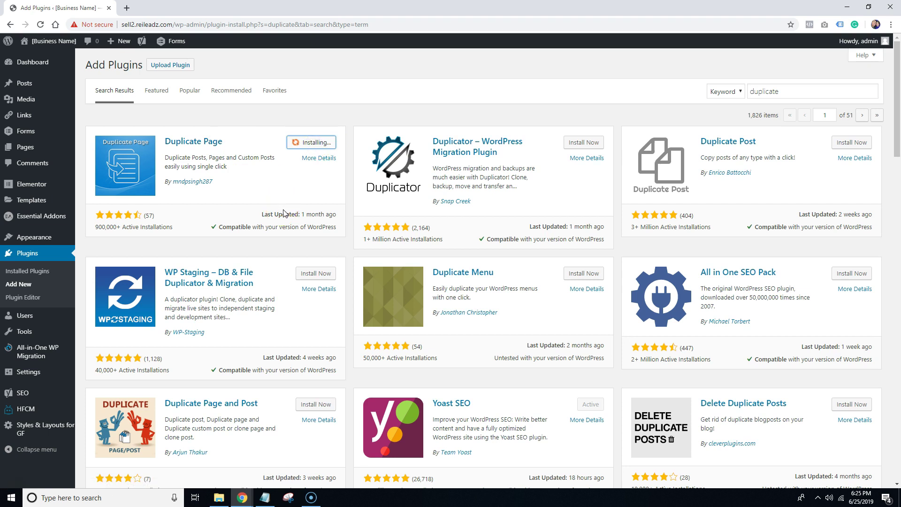
left_click(327, 146)
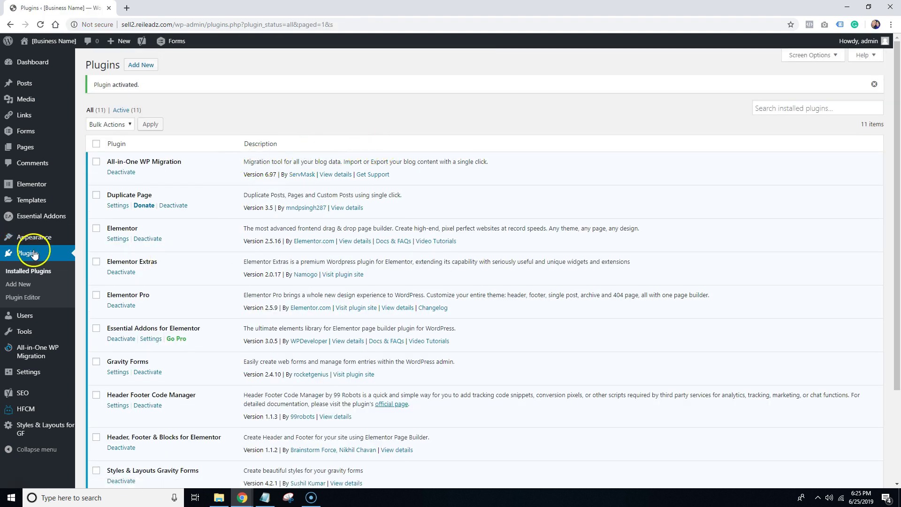
scroll(265, 226, "down", 3)
scroll(265, 225, "up", 3)
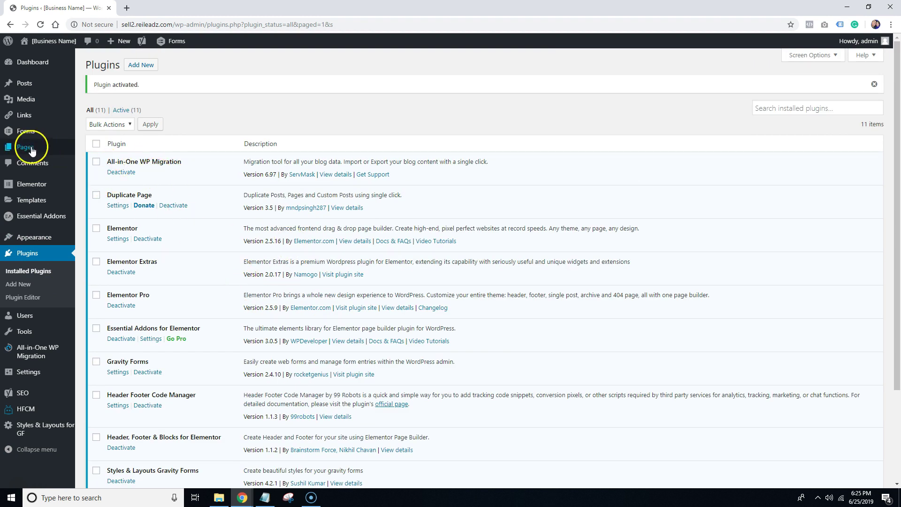
- Open the list of all the site's pages and look through its entries
mouse_move(12, 149)
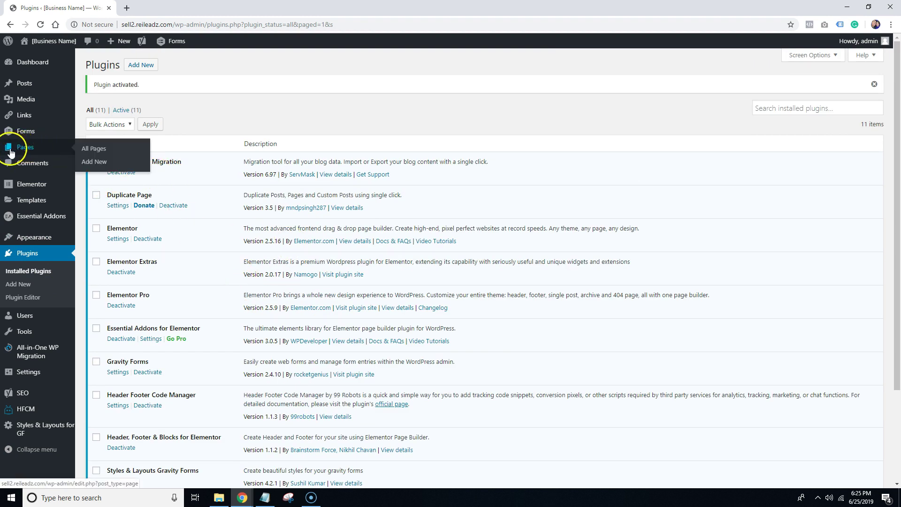
left_click(95, 151)
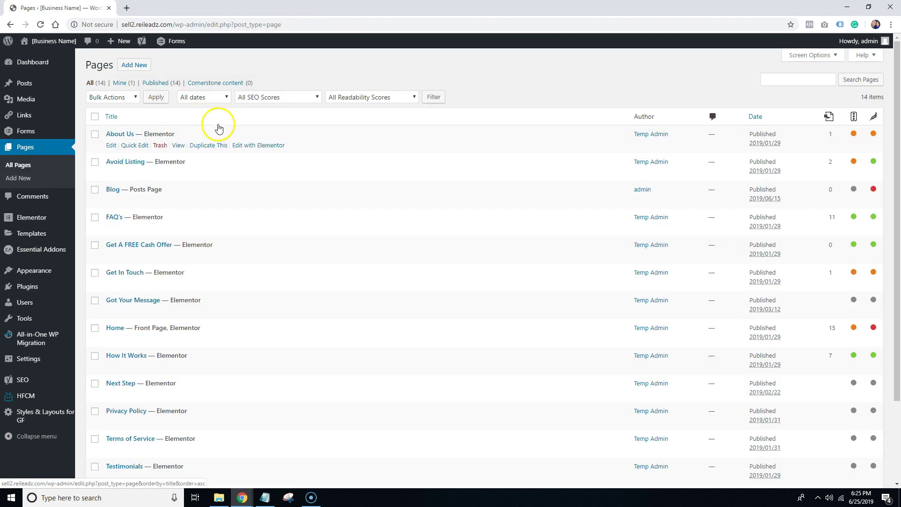
scroll(208, 143, "down", 1)
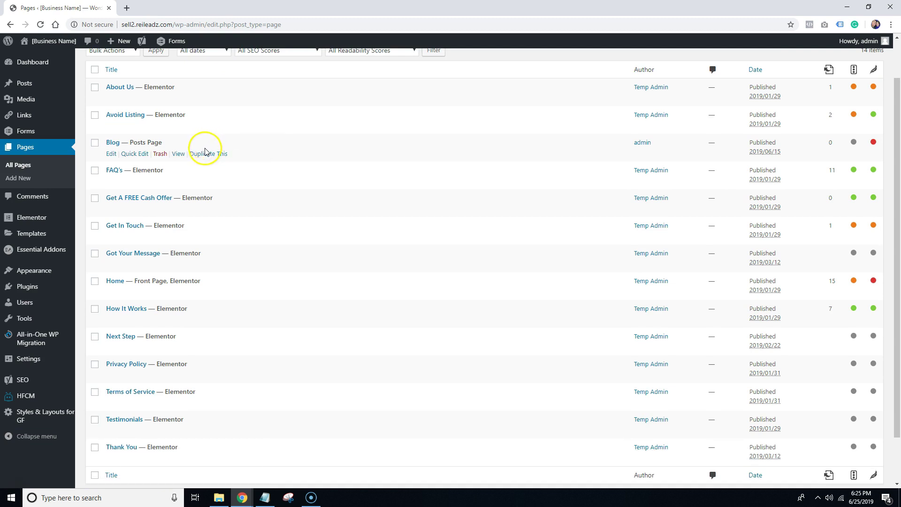
scroll(223, 196, "down", 1)
scroll(224, 196, "down", 1)
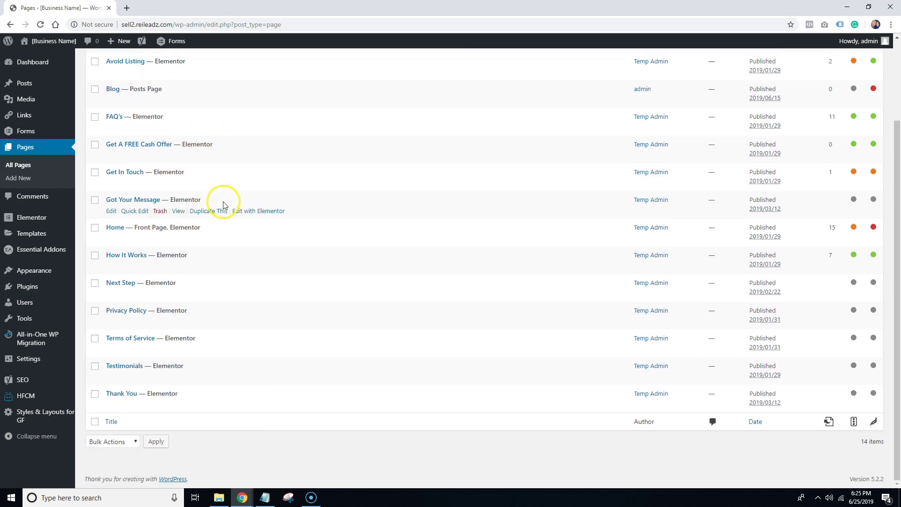
- Open the live site in a new tab and examine the home page's layout and content from header to footer
mouse_move(54, 41)
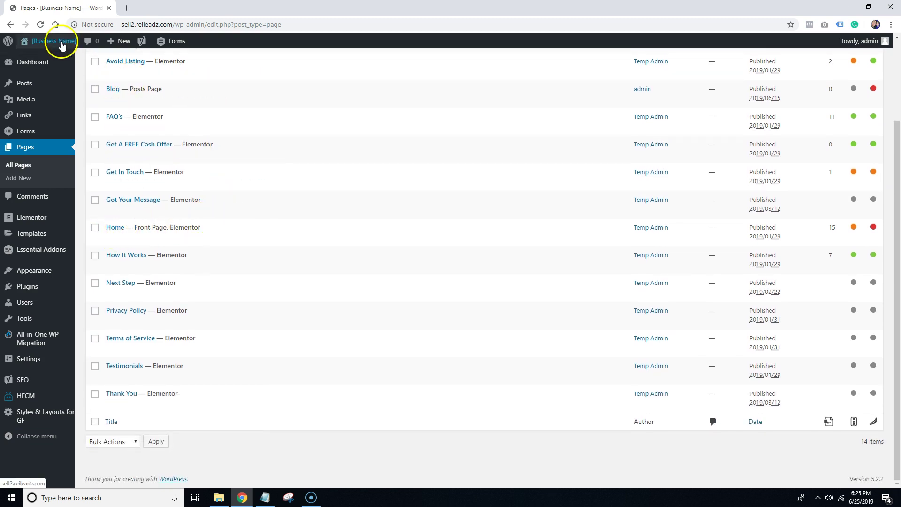
right_click(41, 59)
left_click(53, 67)
left_click(141, 8)
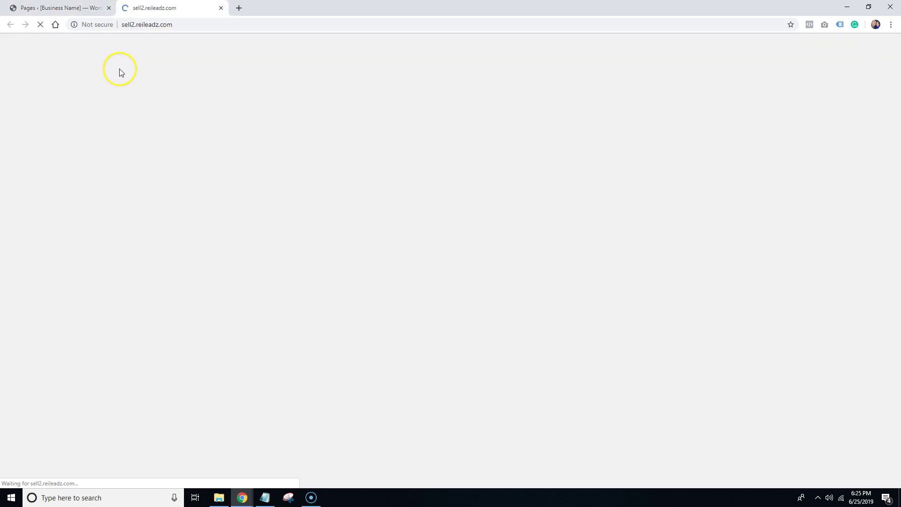
scroll(288, 262, "down", 20)
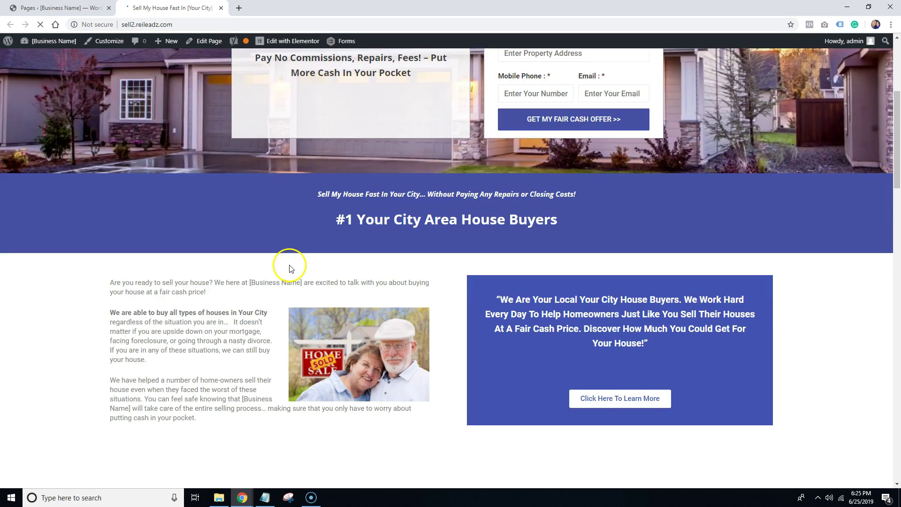
scroll(287, 255, "up", 20)
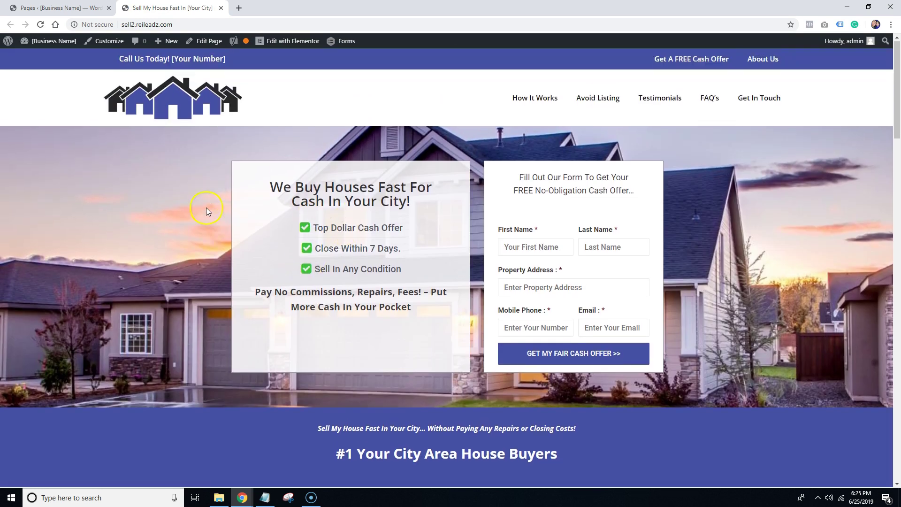
scroll(207, 208, "down", 20)
scroll(342, 202, "down", 4)
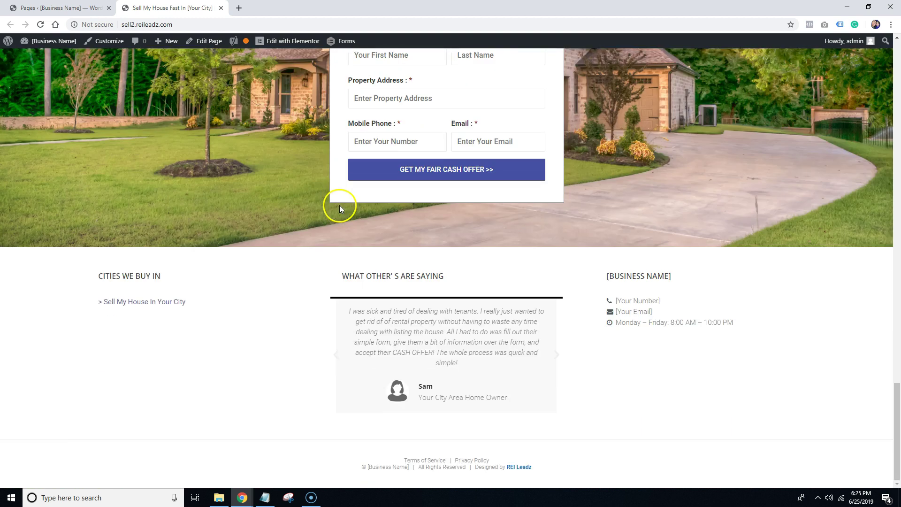
scroll(342, 201, "up", 9)
left_click(66, 7)
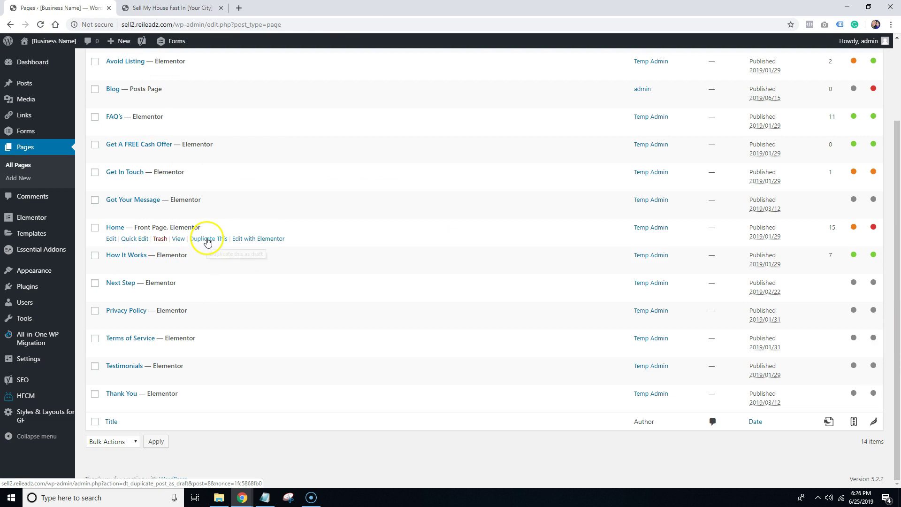
left_click(188, 8)
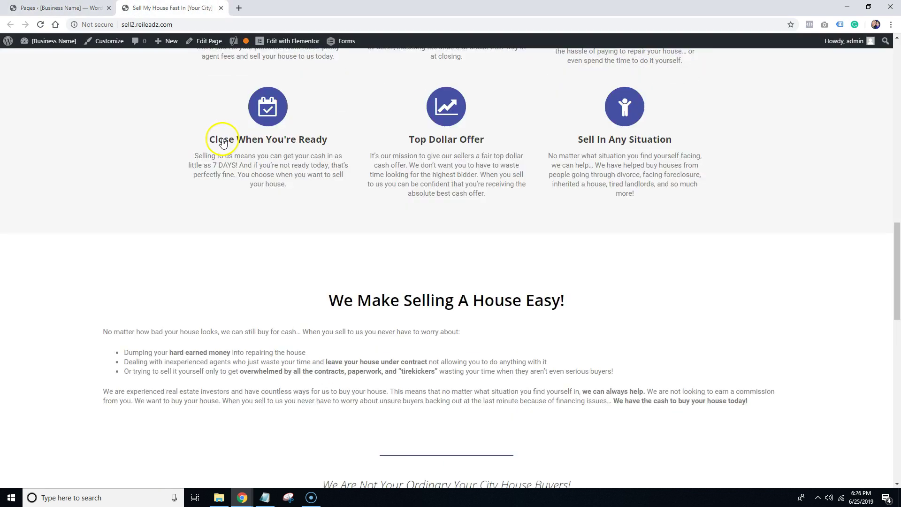
scroll(218, 137, "up", 10)
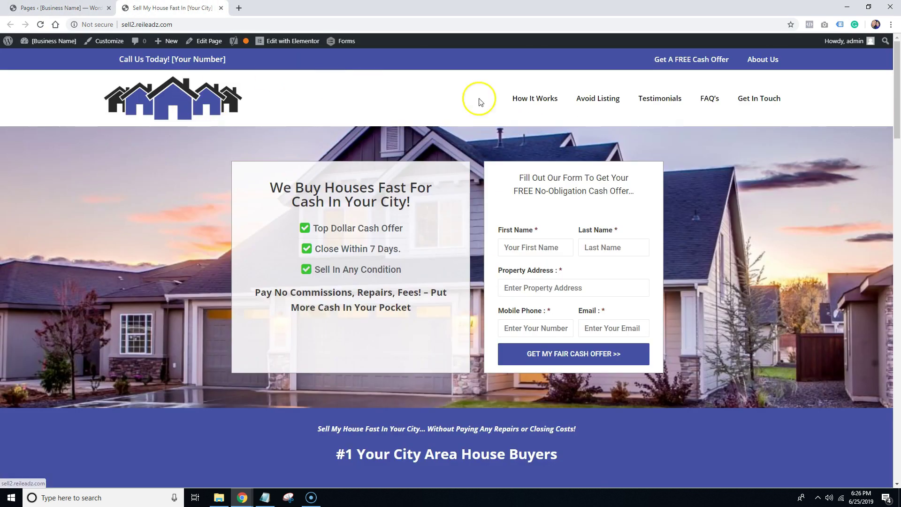
- Duplicate the Home front page in the pages list and locate the new draft copy
left_click(61, 8)
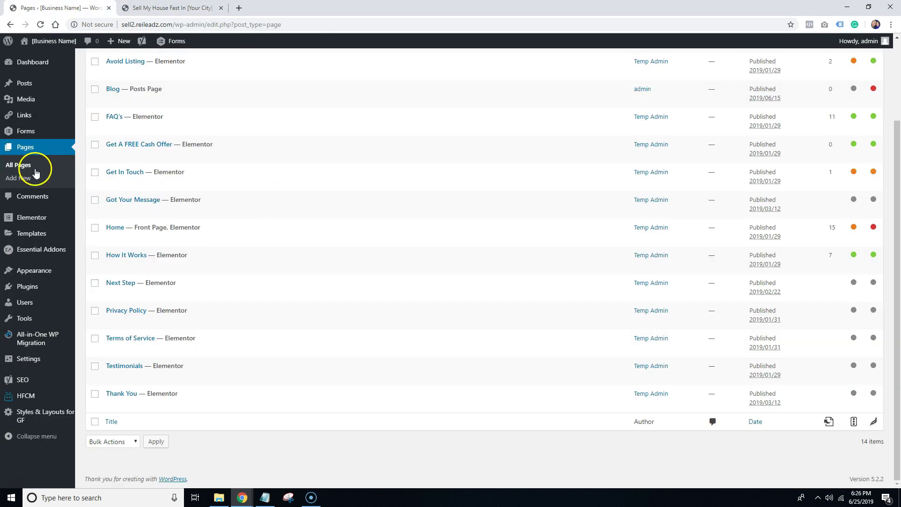
mouse_move(158, 196)
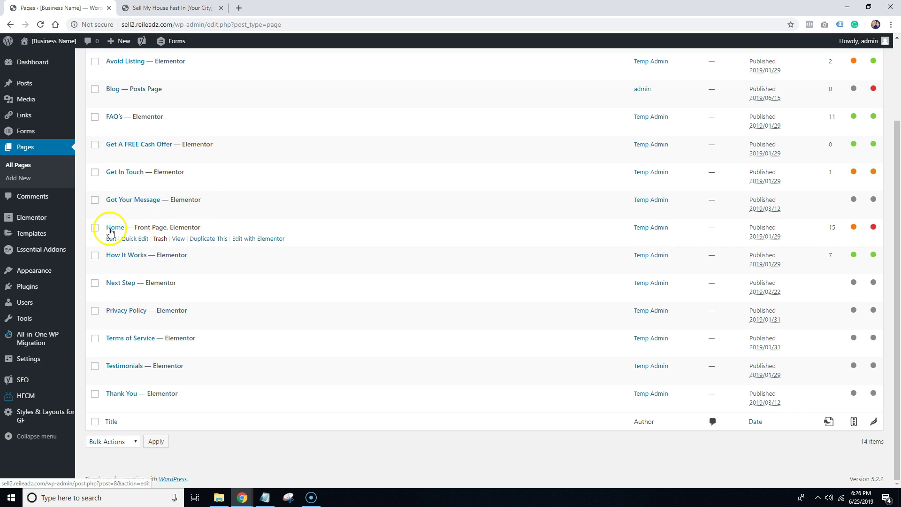
left_click(208, 240)
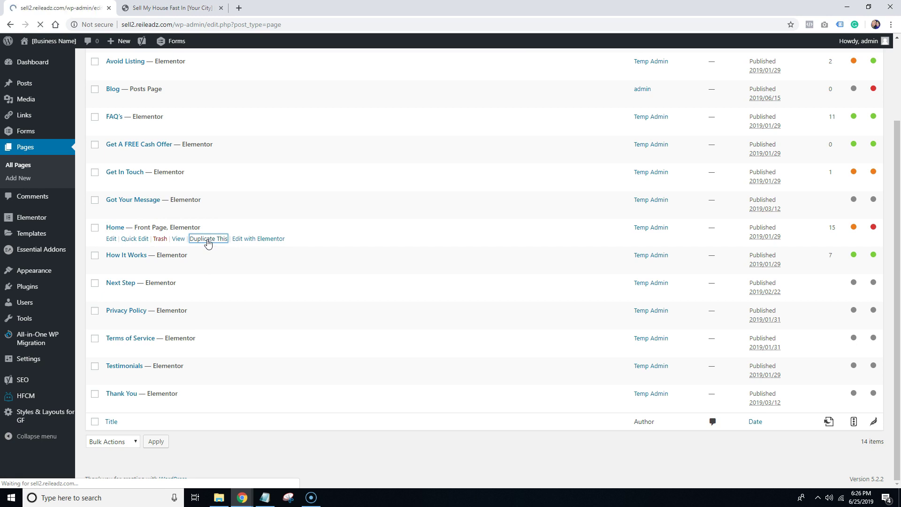
scroll(206, 263, "down", 1)
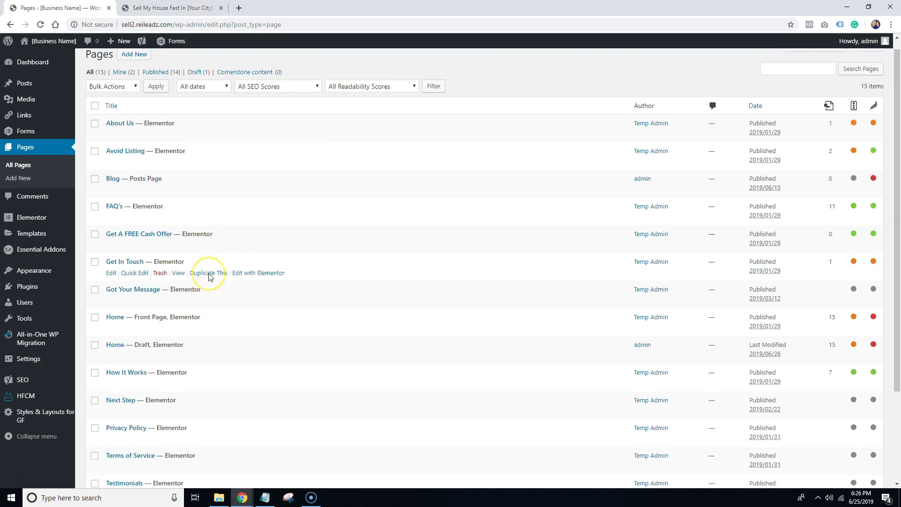
scroll(209, 277, "down", 1)
scroll(209, 284, "down", 1)
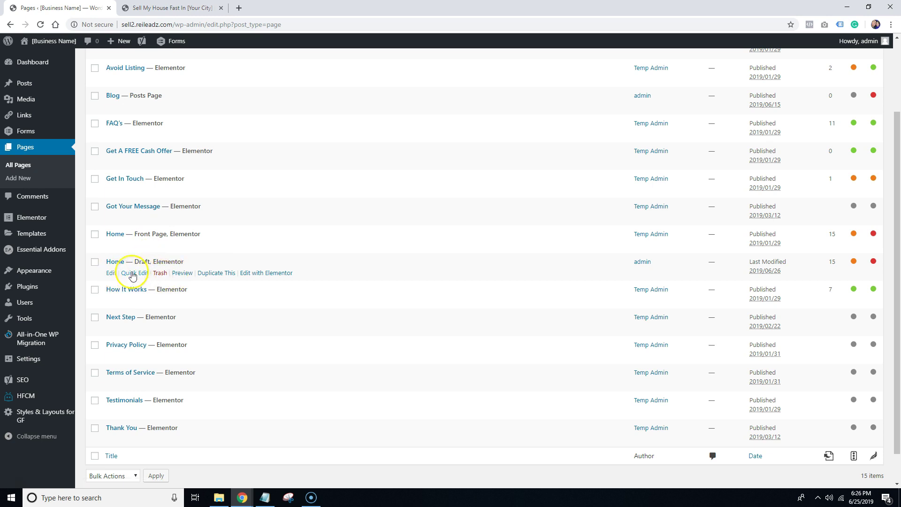
- Quick-edit the Home draft, set its title to "Sell My House Fast In Fresno" and copy that title
left_click(134, 273)
double_click(137, 274)
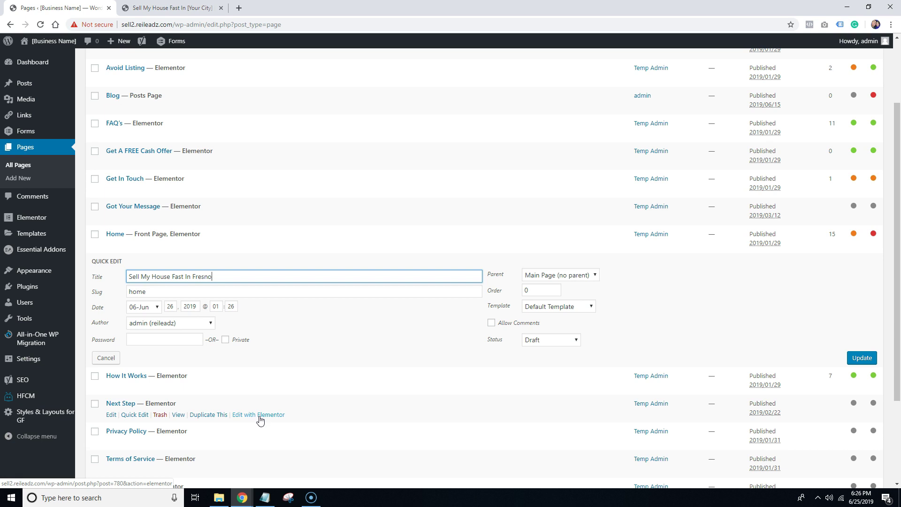
key("ctrl+a")
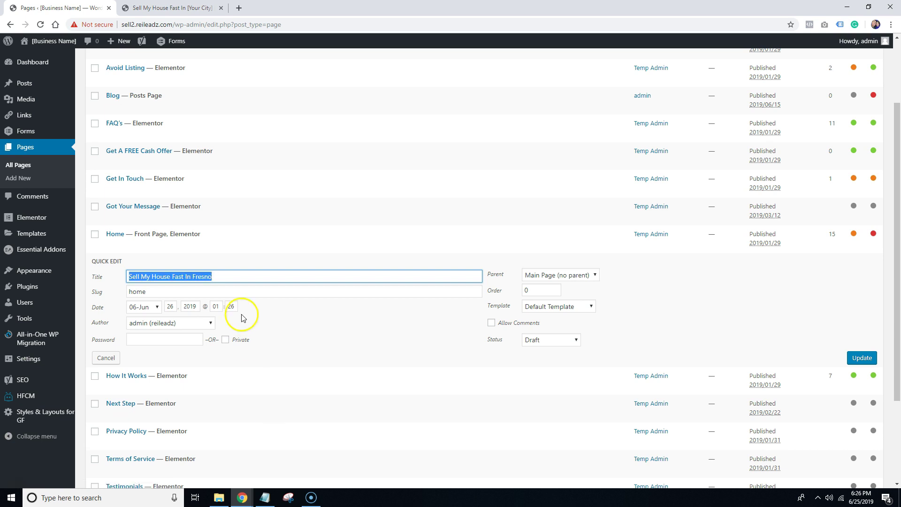
right_click(201, 275)
left_click(222, 309)
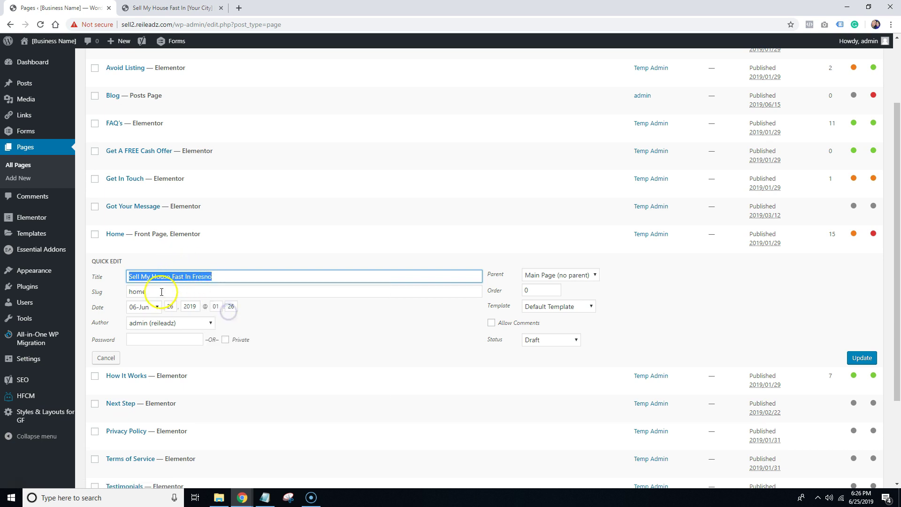
- Replace the draft's slug with the copied text "Sell My House Fast In Fresno"
left_click(112, 292)
right_click(137, 293)
left_click(181, 335)
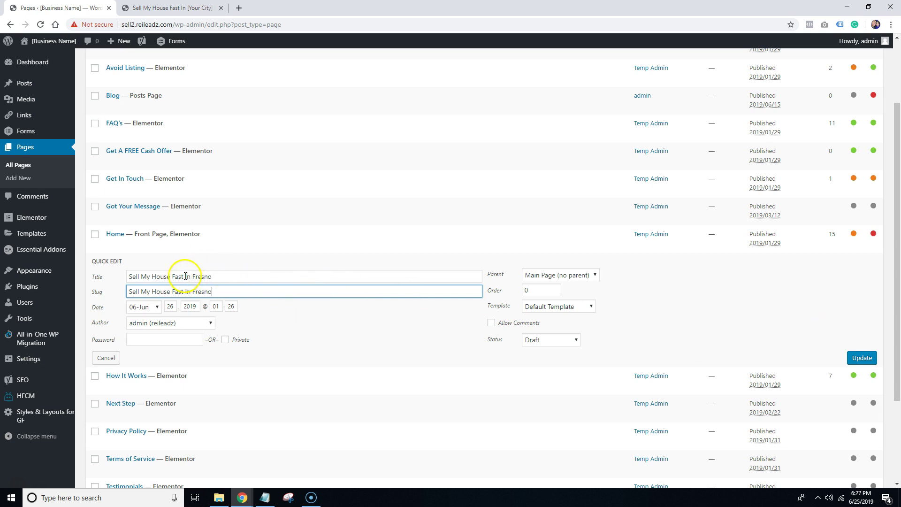
- Try "We Buy Houses In Fresno" as the draft page's title and undo the change
left_click_drag(185, 277, 135, 273)
type("We")
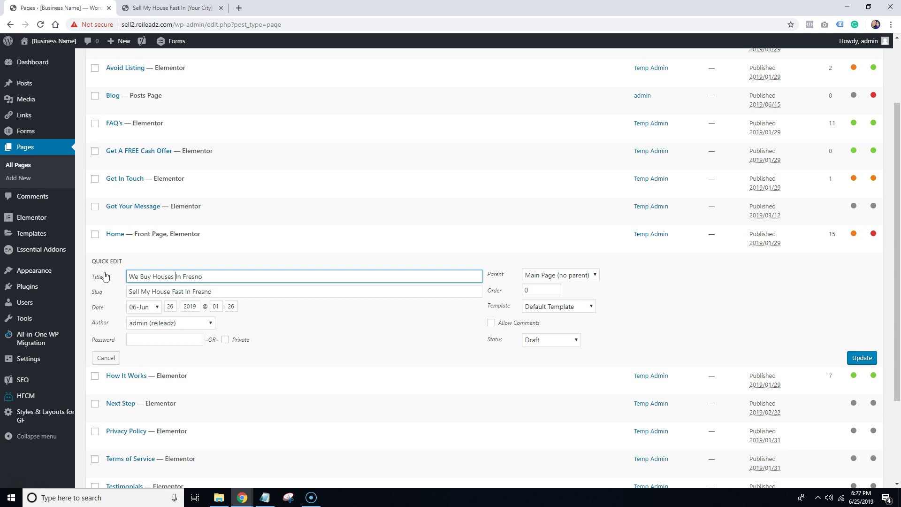
key("ctrl+z")
left_click(233, 270)
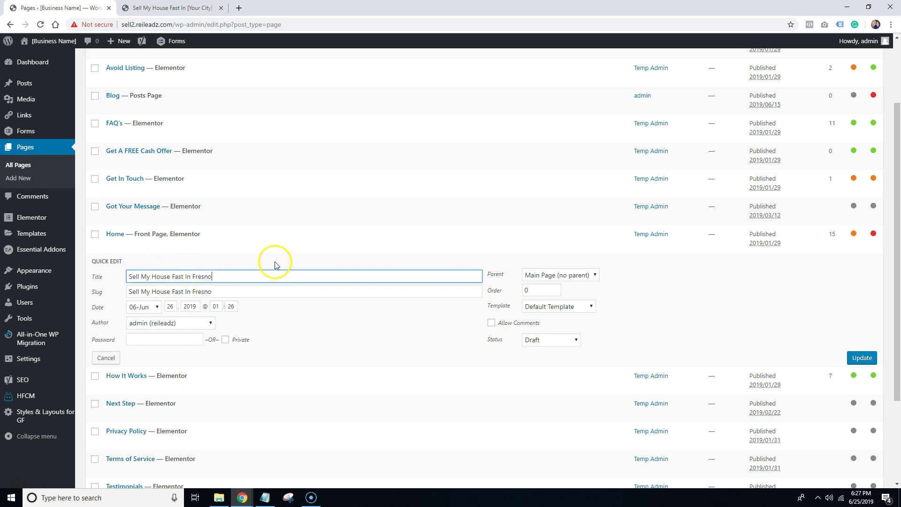
- Save the draft page's title and slug changes, preview the page and return to the pages list
left_click_drag(212, 291, 113, 302)
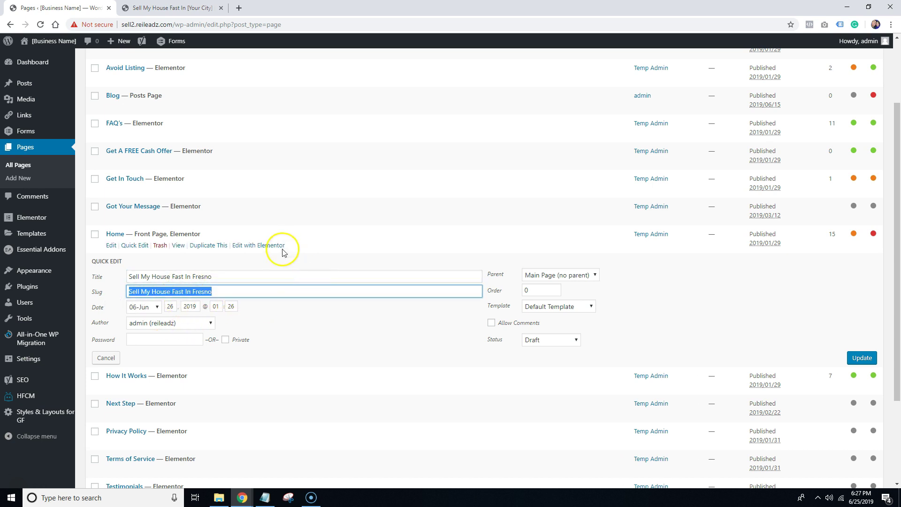
left_click(859, 357)
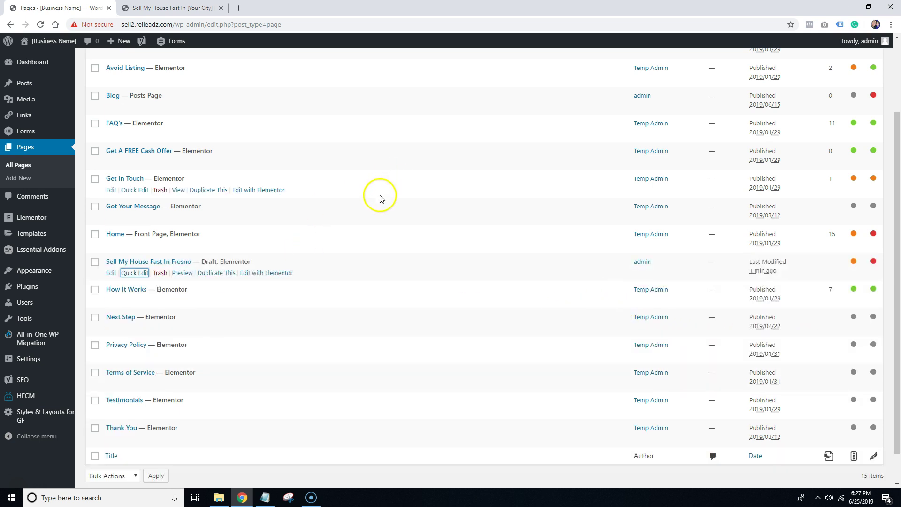
left_click(183, 273)
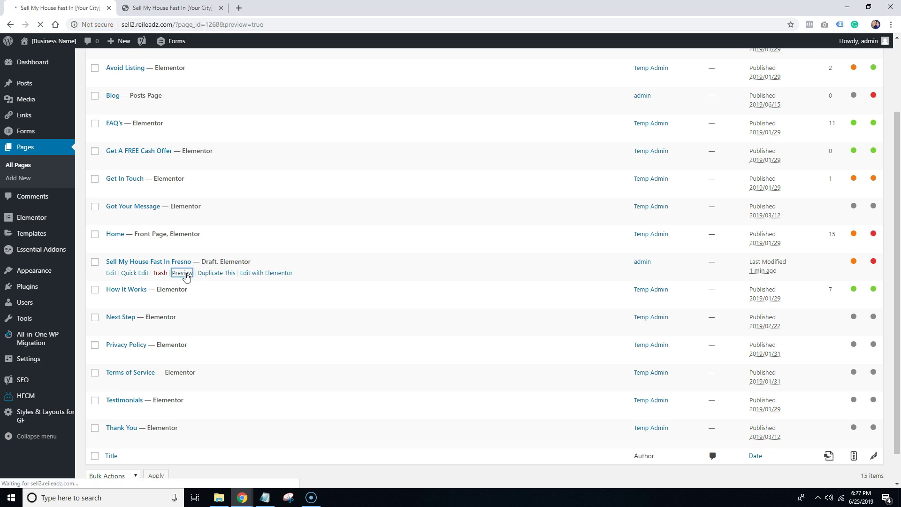
left_click(11, 25)
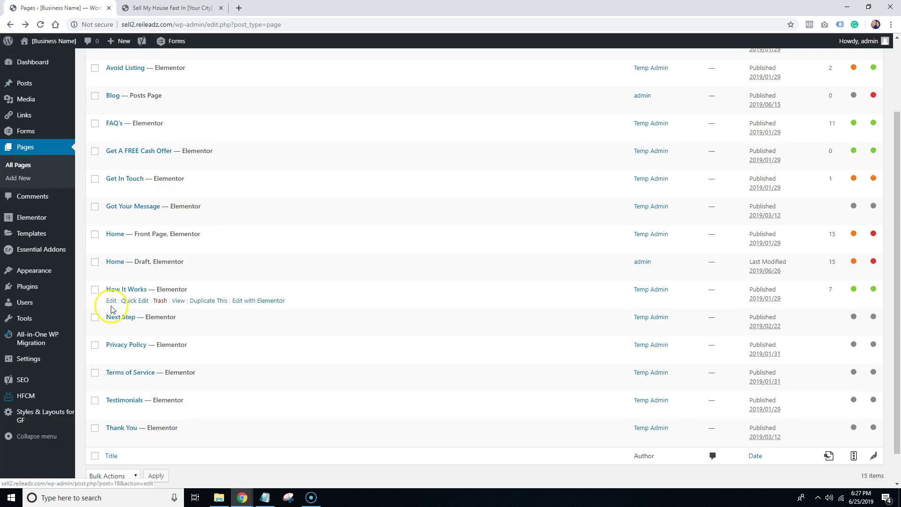
- Refresh the pages list and open the "Sell My House Fast In Fresno" draft for editing with Elementor
left_click(40, 24)
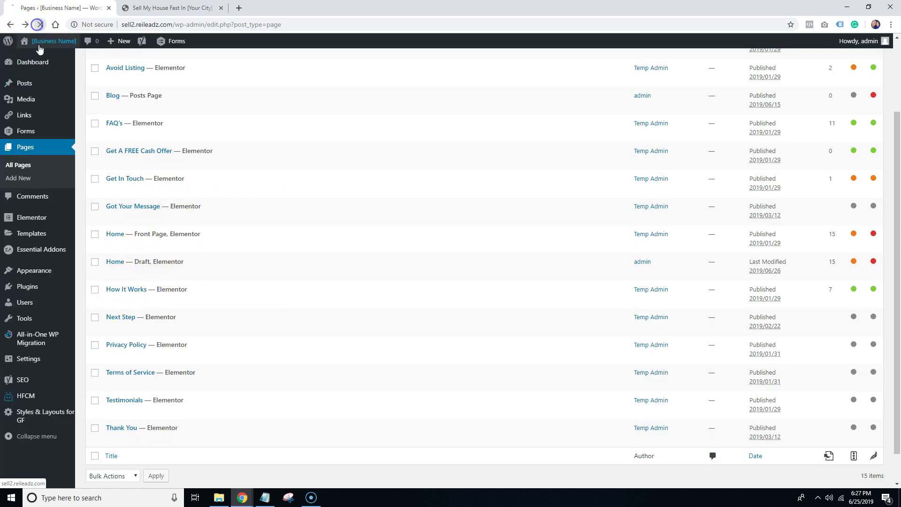
mouse_move(51, 119)
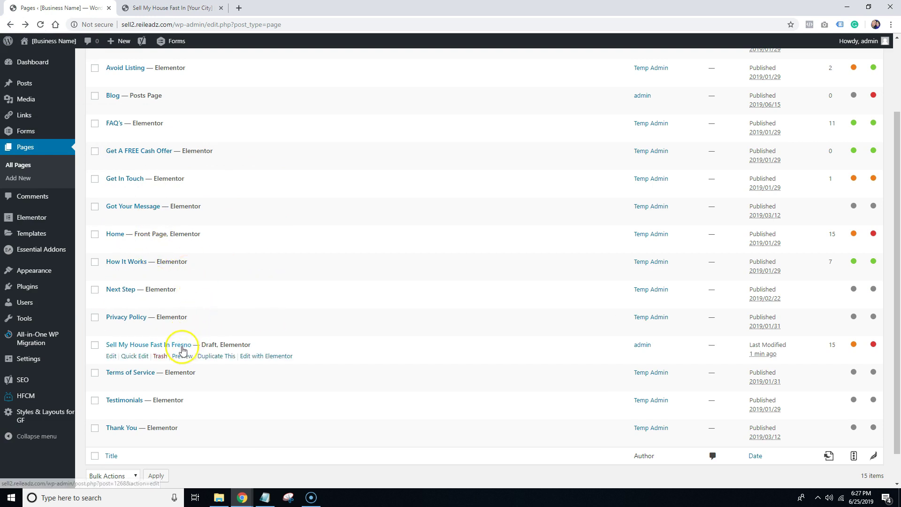
left_click(261, 356)
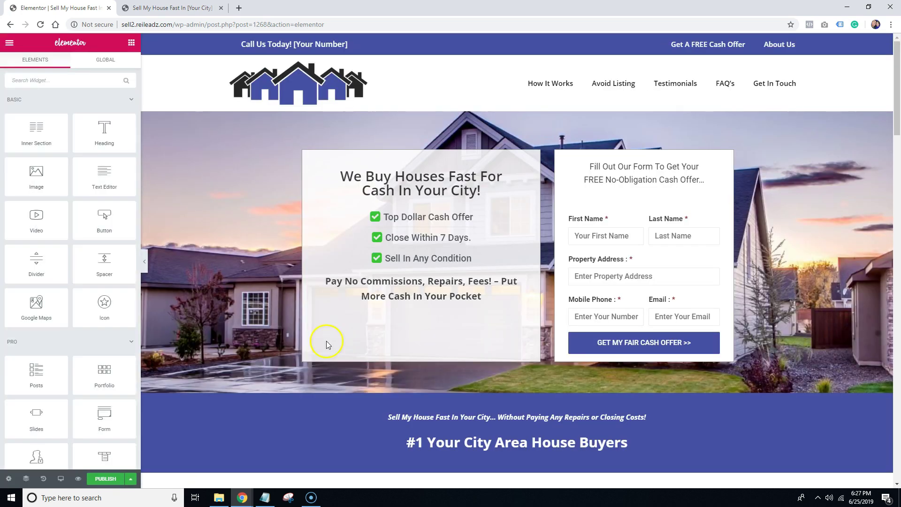
- Look over the top sections of the page and search the page for the placeholder "Your City"
scroll(555, 199, "down", 8)
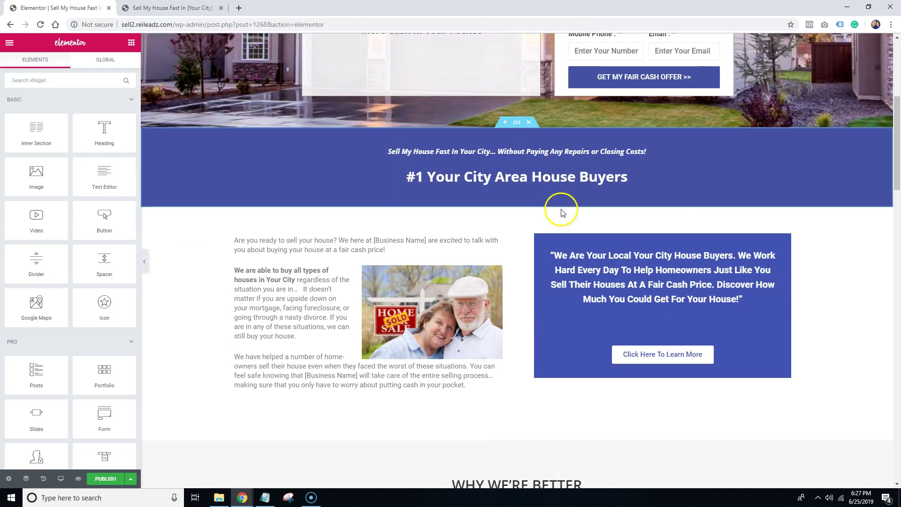
scroll(488, 177, "up", 9)
scroll(507, 300, "down", 1)
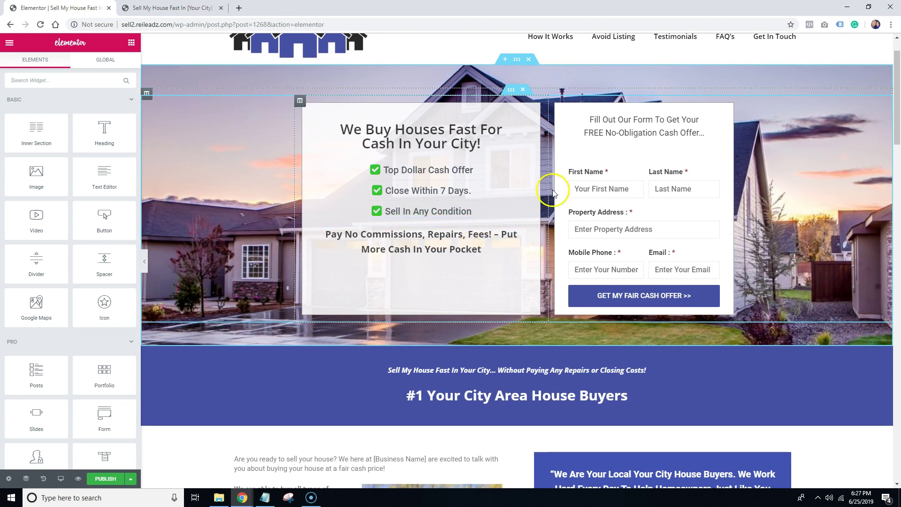
scroll(596, 301, "up", 1)
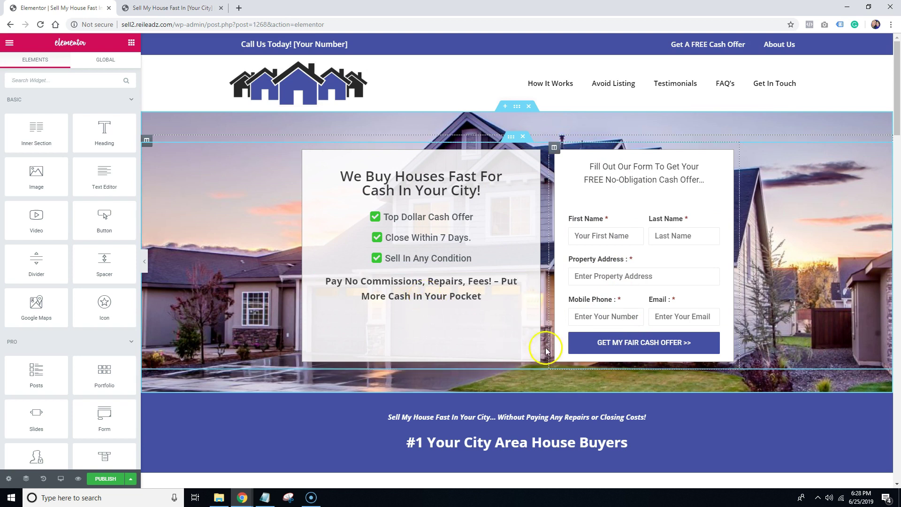
scroll(555, 358, "down", 1)
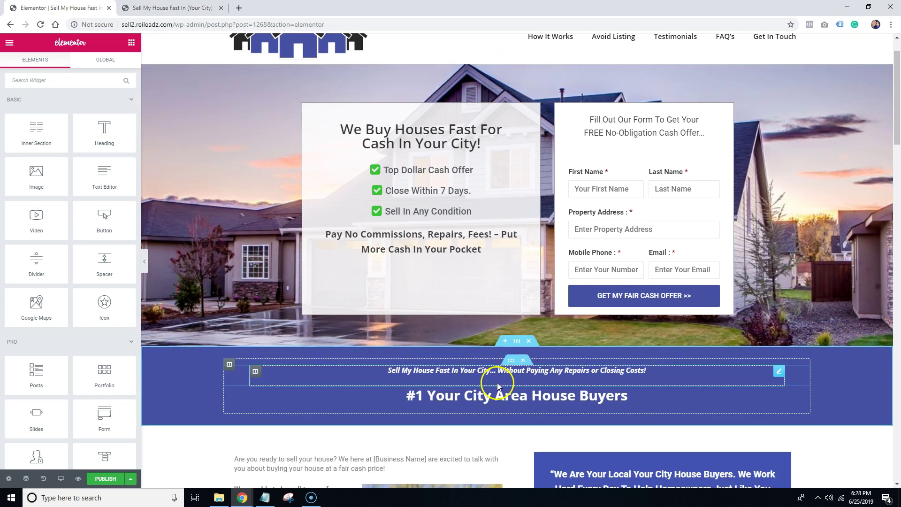
key("ctrl+f")
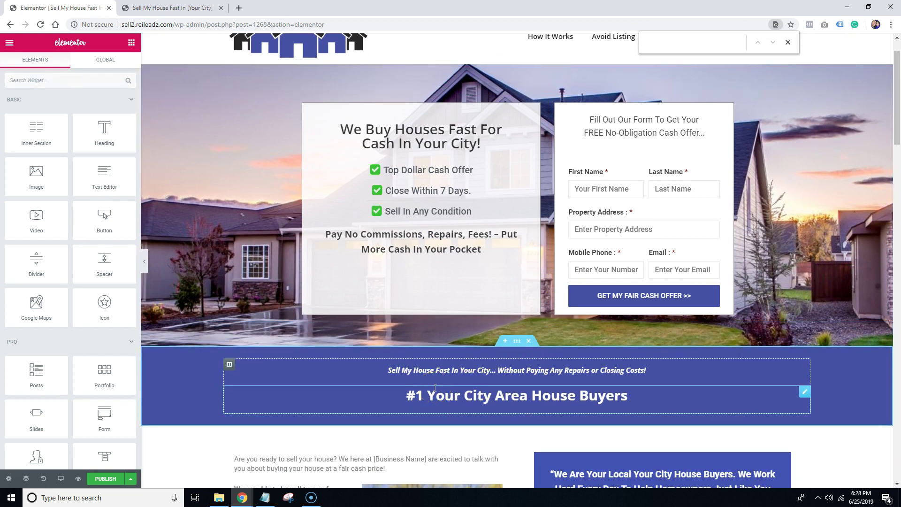
type("Your City")
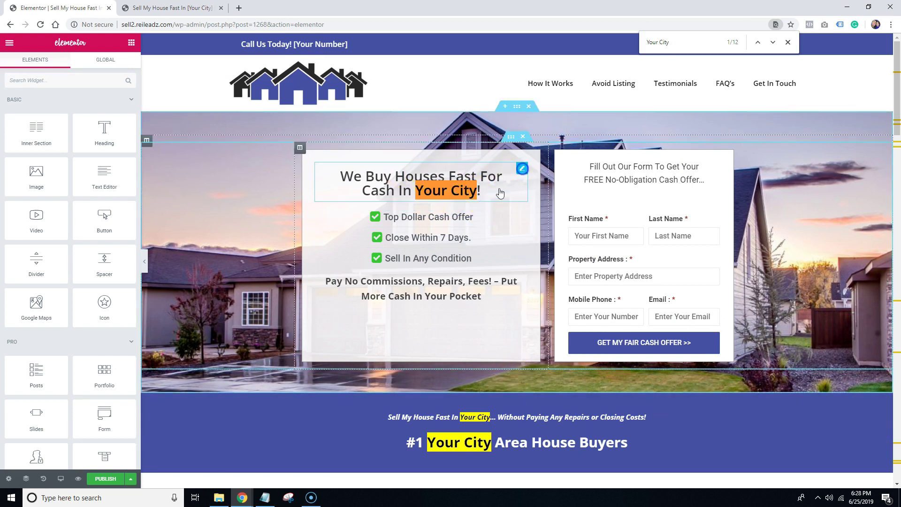
- Replace "Your City" with "Fresno" in the hero heading "We Buy Houses Fast For Cash In Your City!"
left_click(522, 169)
left_click(78, 137)
left_click(107, 124)
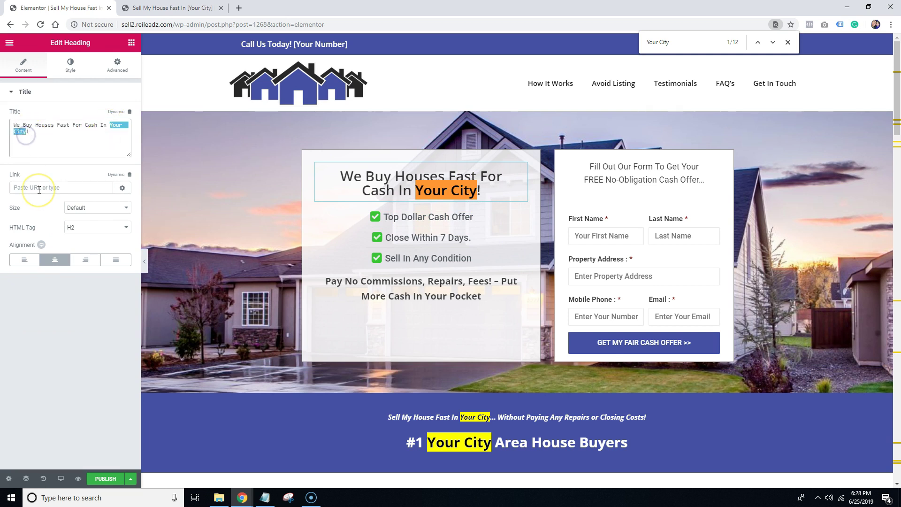
type("Fresno")
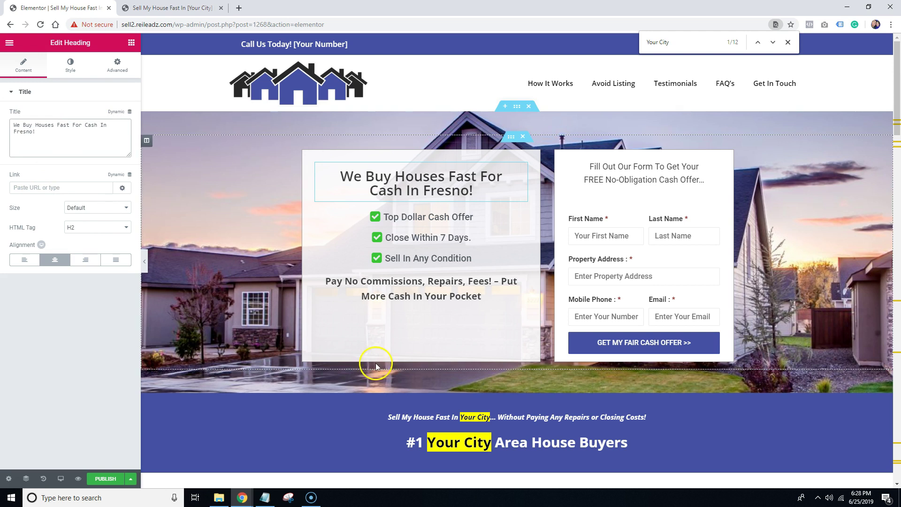
- Replace "Your City" with "Fresno" in the "Sell My House Fast In" tagline of the blue banner, using the visual text editor
scroll(488, 341, "down", 3)
left_click(555, 278)
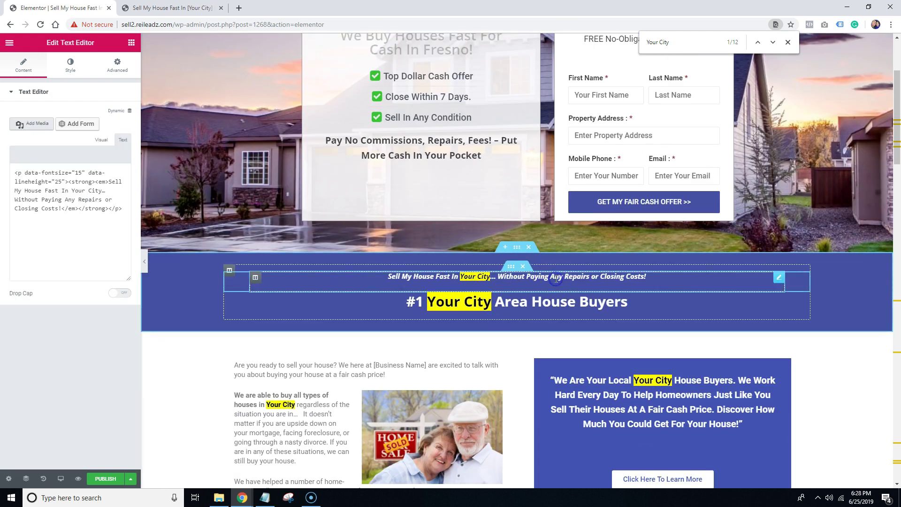
left_click(101, 139)
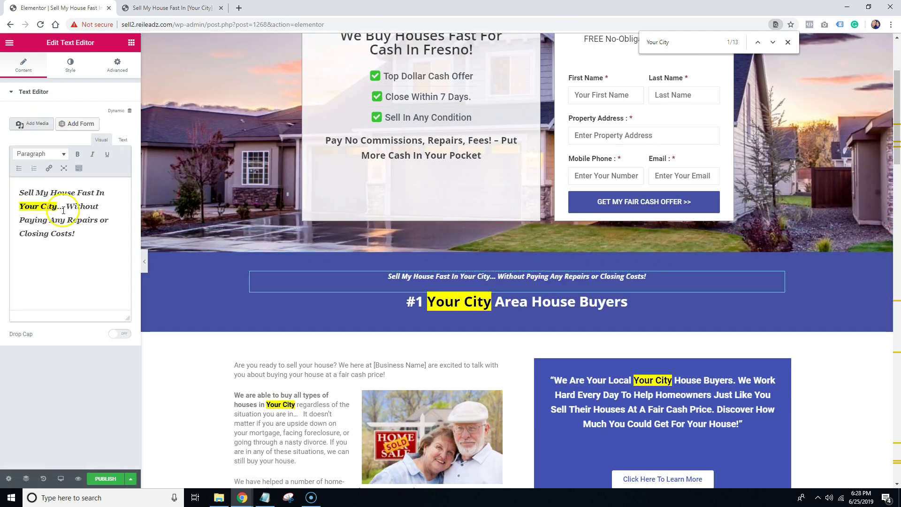
left_click_drag(21, 203, 57, 206)
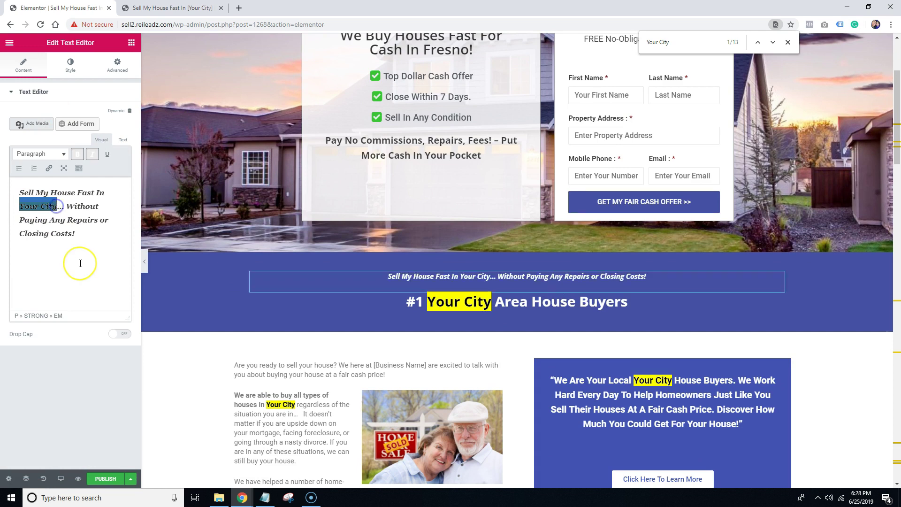
type("Fresno")
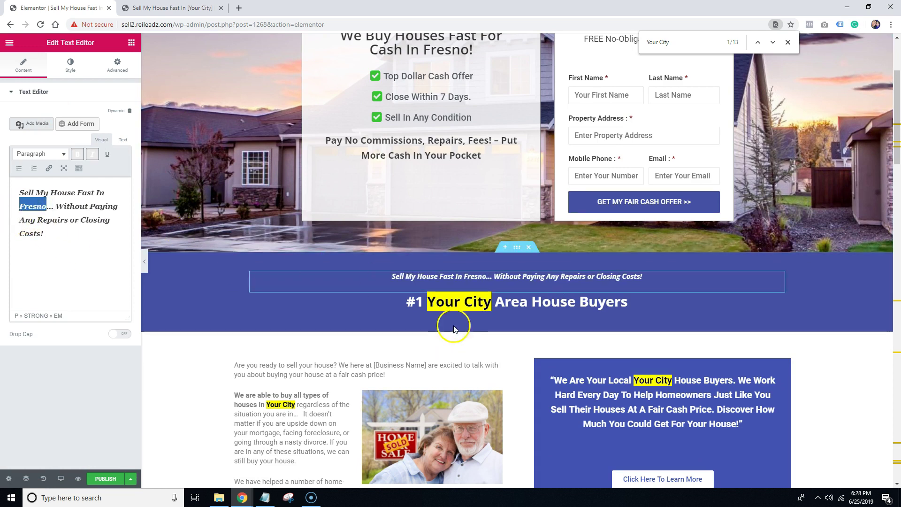
- Replace "Your City" with "Fresno" in the banner heading "#1 Your City Area House Buyers"
left_click(465, 300)
left_click_drag(31, 195, 101, 197)
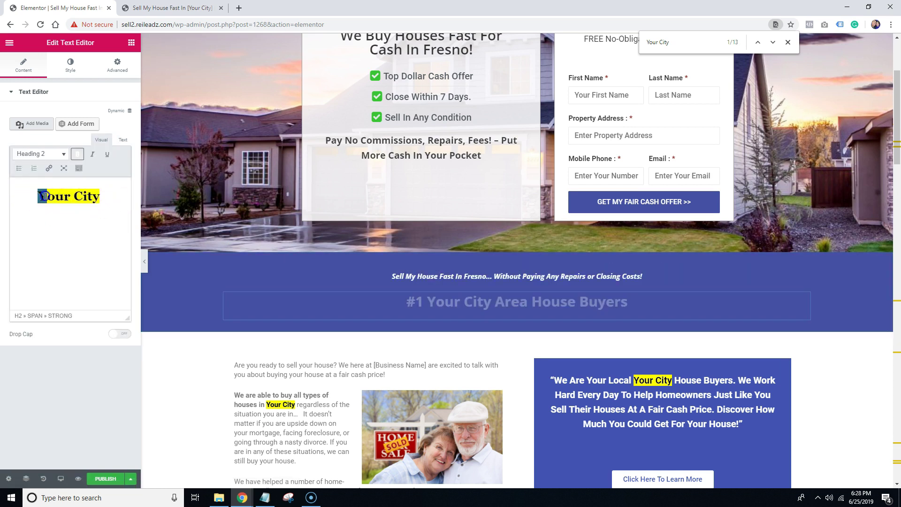
type("Fresno")
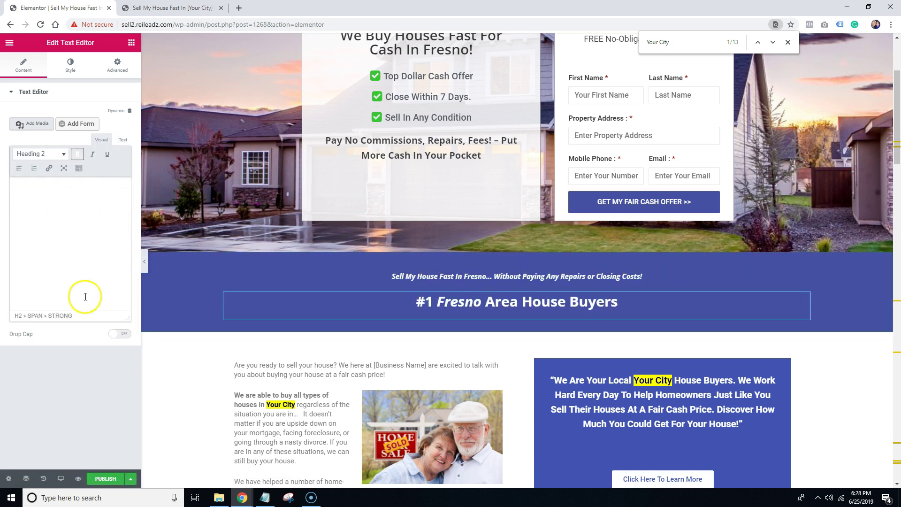
- Replace "Your City" with "Fresno" in the "We Are Your Local Your City House Buyers" quote in the blue box
scroll(583, 298, "down", 2)
left_click(679, 291)
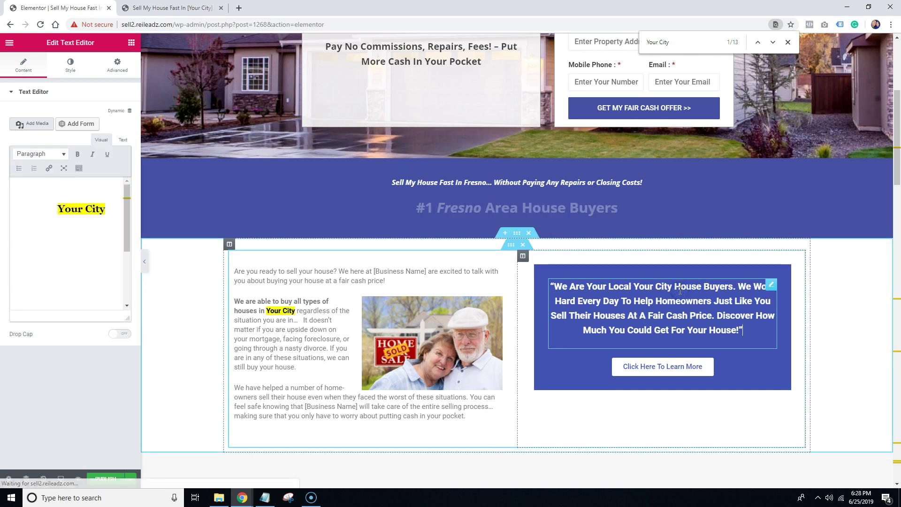
left_click_drag(57, 208, 106, 208)
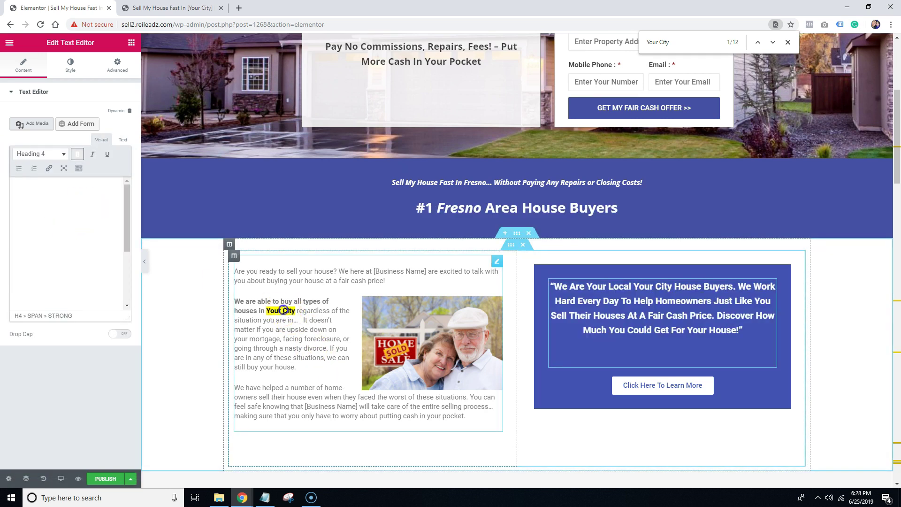
- Replace "Your City" with "Fresno" in the bold sentence "We are able to buy all types of houses in Your City" of the introduction
scroll(97, 237, "down", 5)
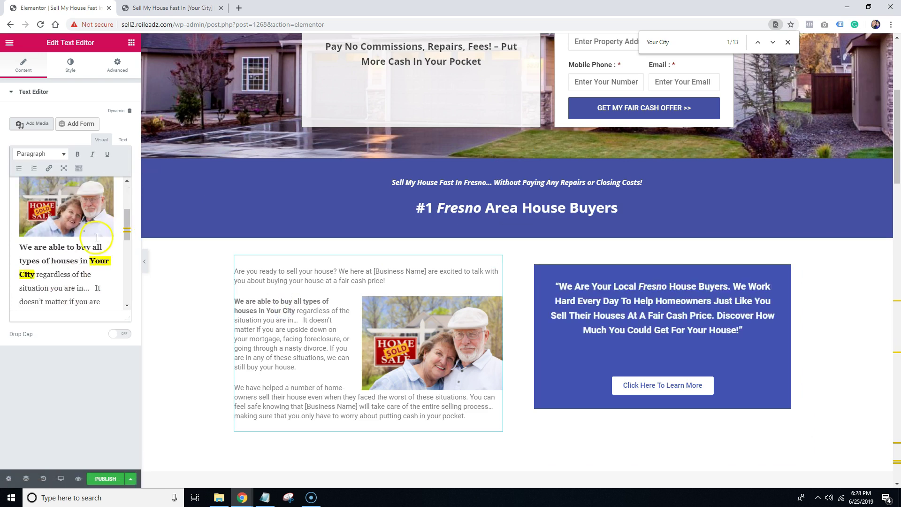
left_click_drag(90, 272, 35, 286)
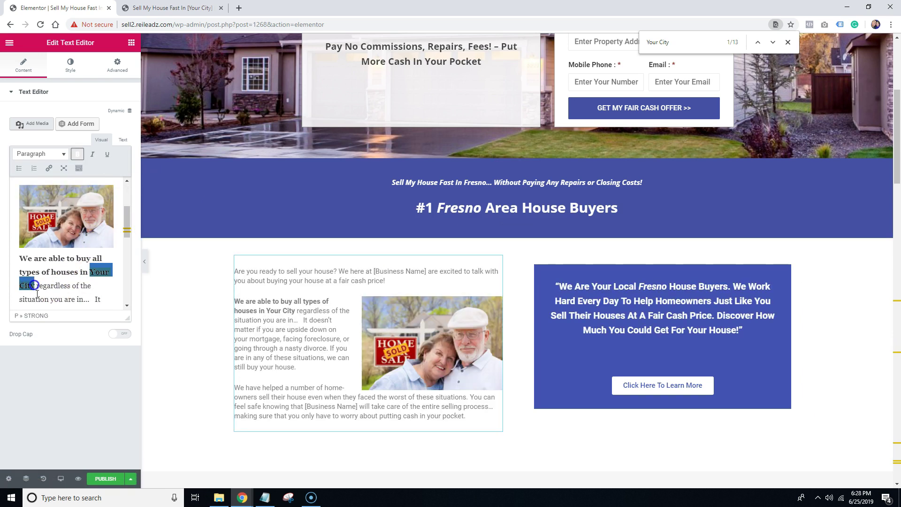
type("Fresno")
- Change the heading above the skyline image to "We Are Not Your Ordinary Fresno House Buyers!"
scroll(323, 375, "down", 5)
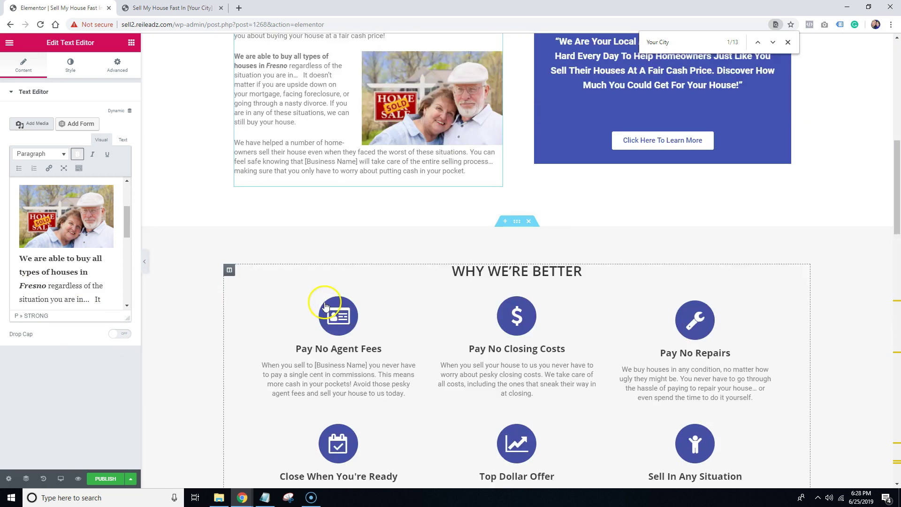
scroll(326, 306, "down", 12)
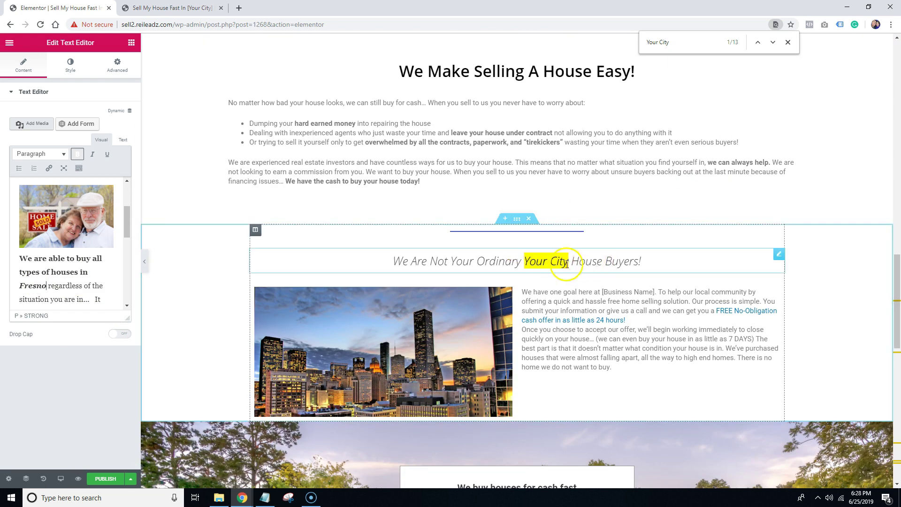
left_click(565, 262)
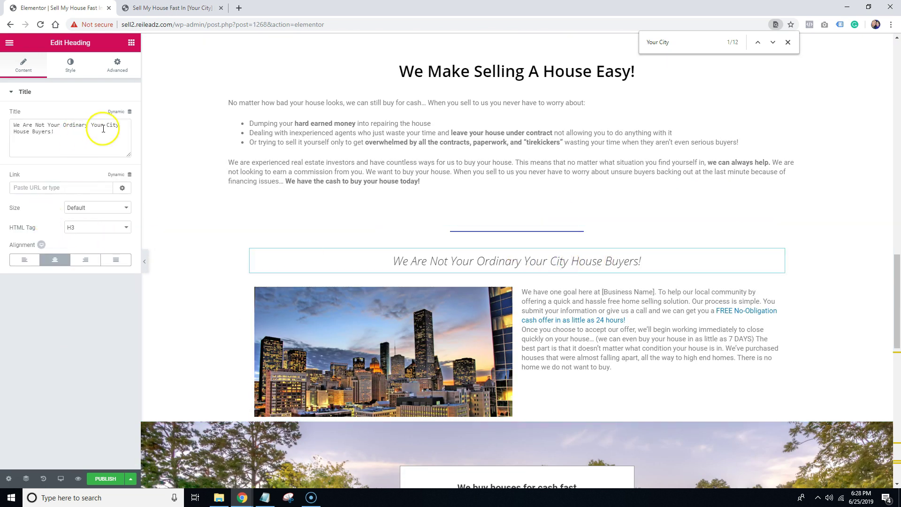
left_click_drag(91, 126, 110, 127)
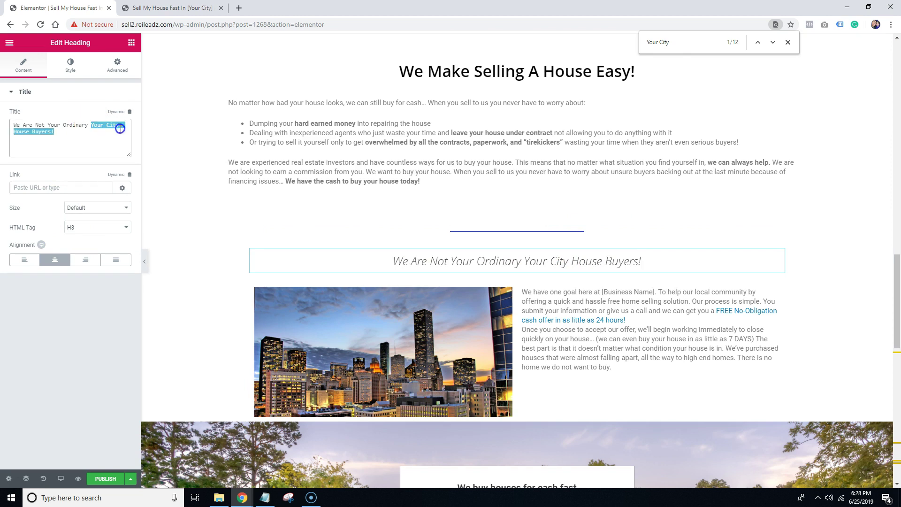
type("Fresno")
- Replace "Your City" with "Fresno" in the "We buy houses for cash fast" text above the lower contact form
scroll(491, 259, "down", 7)
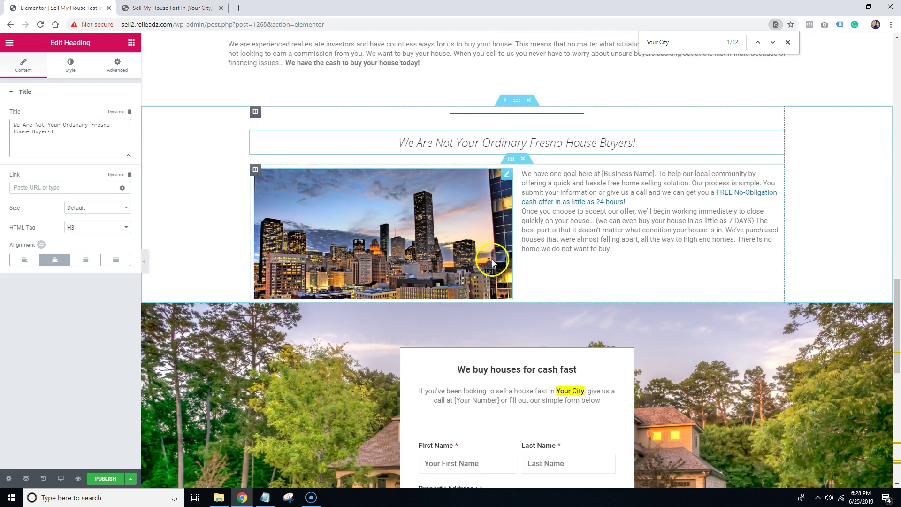
left_click(562, 184)
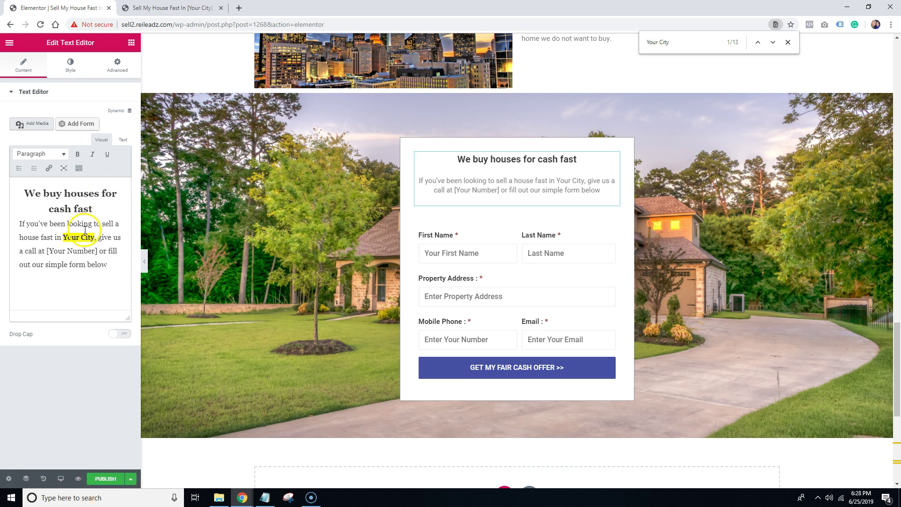
left_click_drag(64, 236, 90, 232)
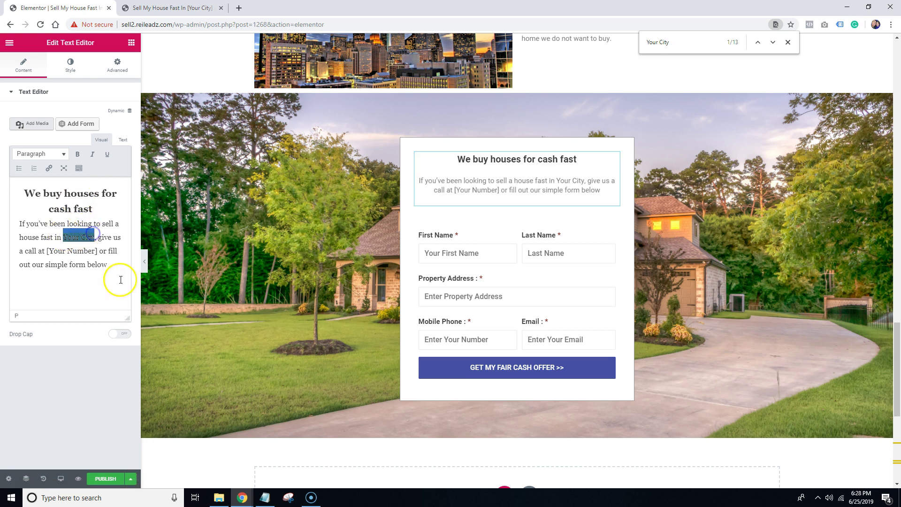
type("Fresno")
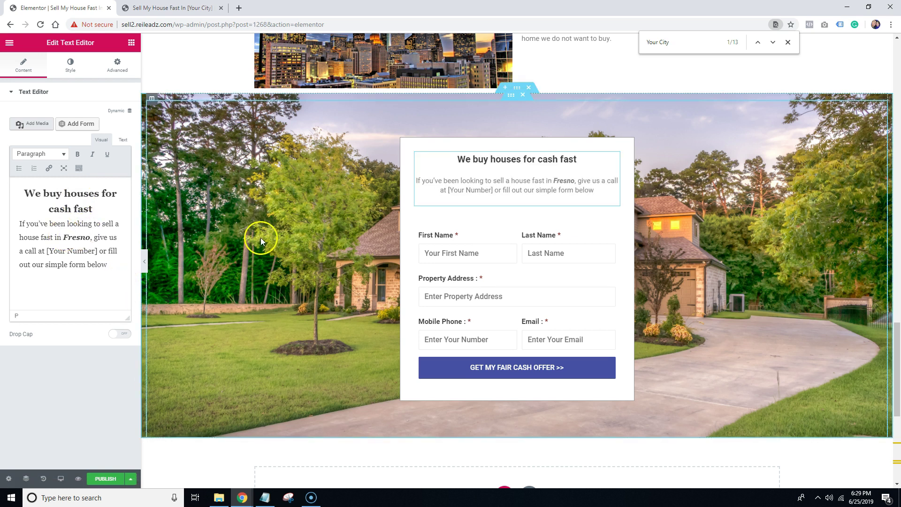
- Review the page from the hero section down to the lower contact form, checking the city name in each heading and text
scroll(385, 292, "up", 15)
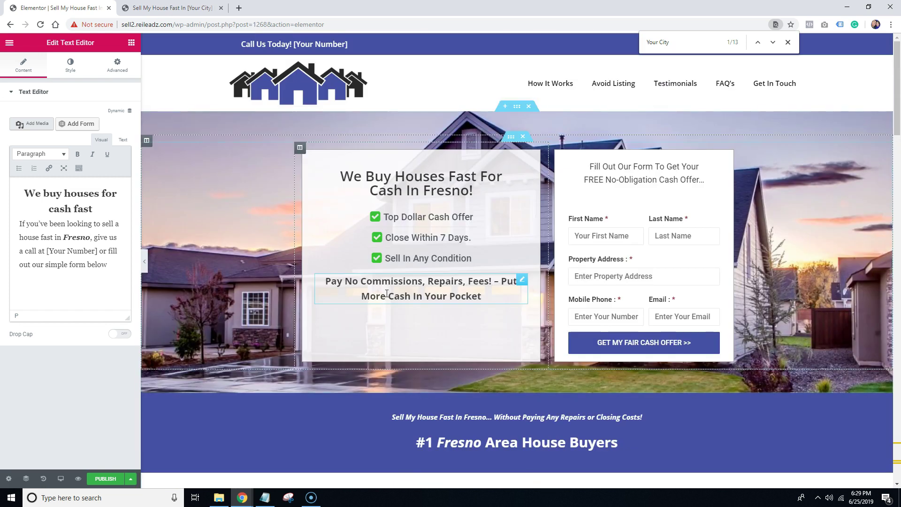
left_click(436, 182)
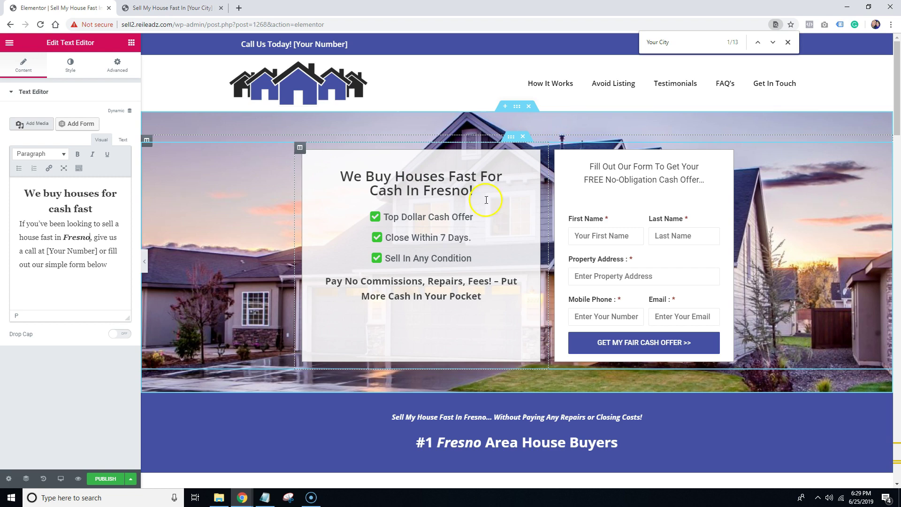
scroll(560, 217, "down", 5)
scroll(345, 291, "down", 15)
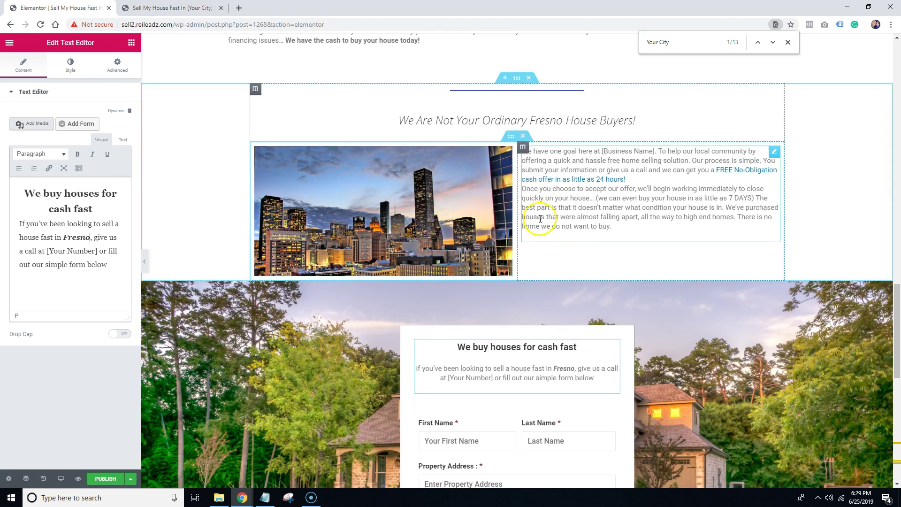
scroll(543, 221, "up", 15)
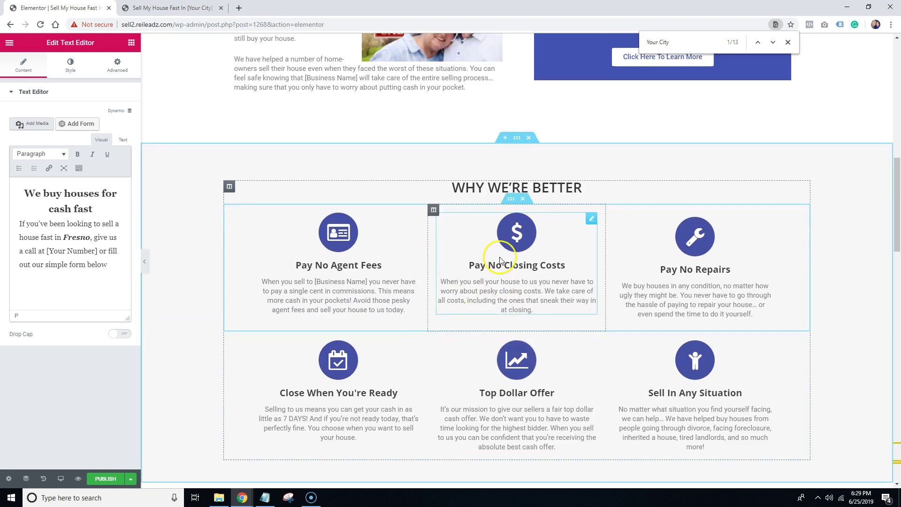
scroll(472, 288, "up", 9)
scroll(422, 282, "up", 2)
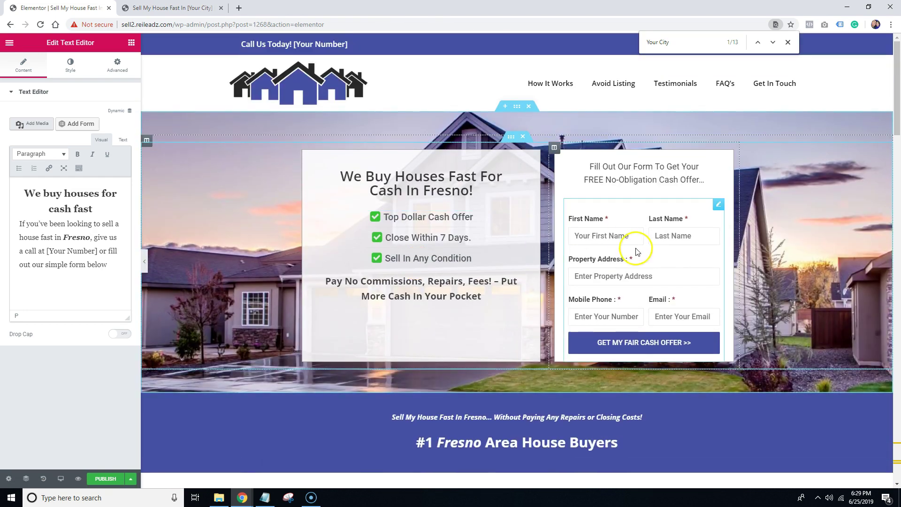
scroll(519, 277, "down", 20)
scroll(446, 323, "down", 6)
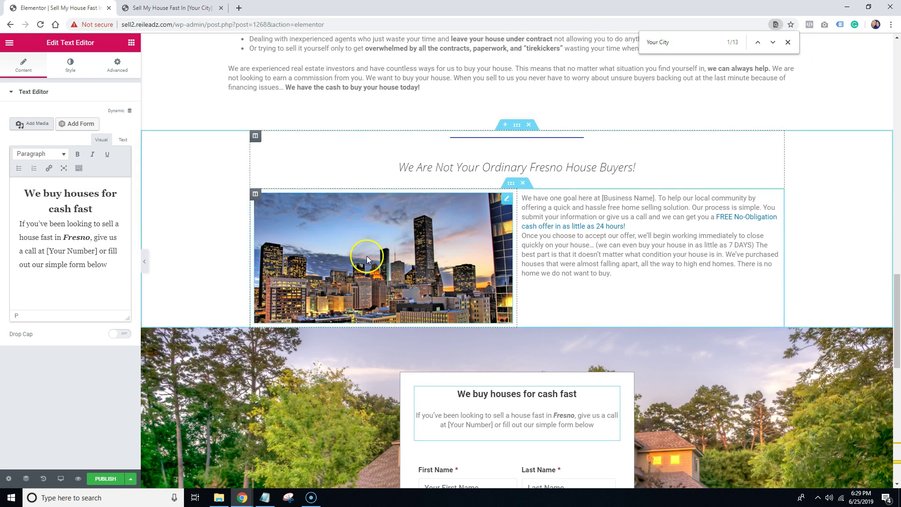
- Look back over the Fresno page from the skyline section up to the hero and publish it
left_click(403, 245)
scroll(450, 232, "down", 4)
scroll(399, 235, "up", 10)
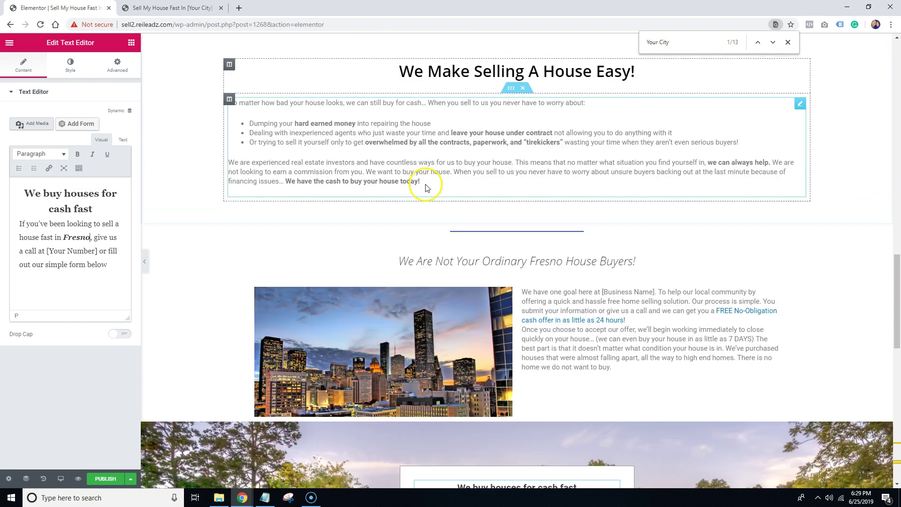
scroll(383, 237, "up", 15)
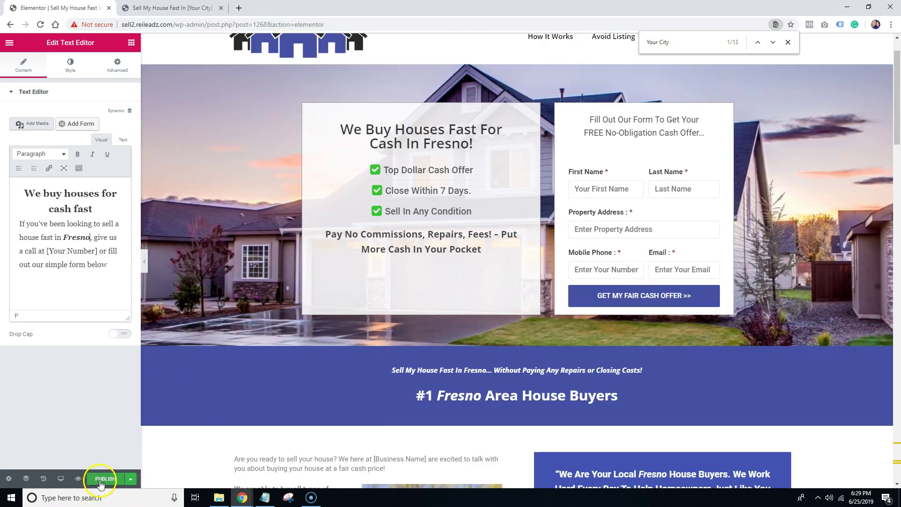
left_click(100, 481)
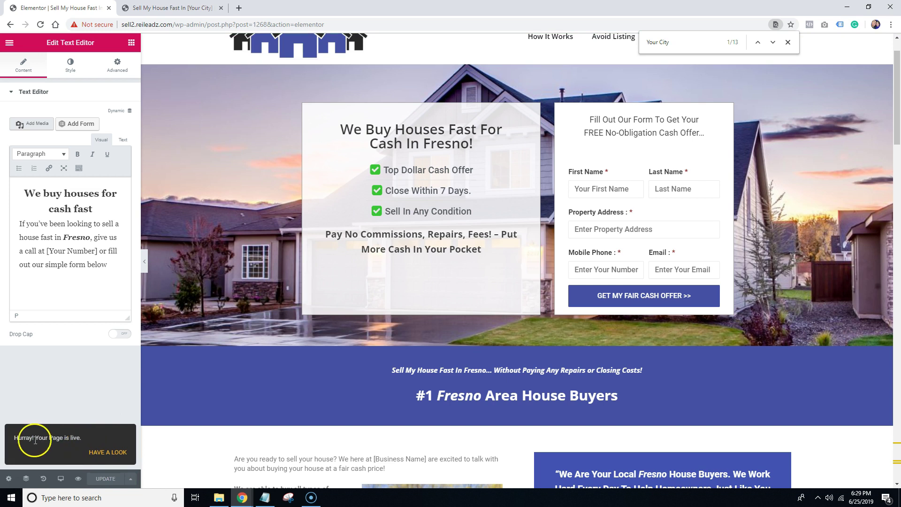
- Exit the Elementor editor to the WordPress dashboard and view the published "Sell My House Fast In Fresno" page
scroll(354, 261, "down", 15)
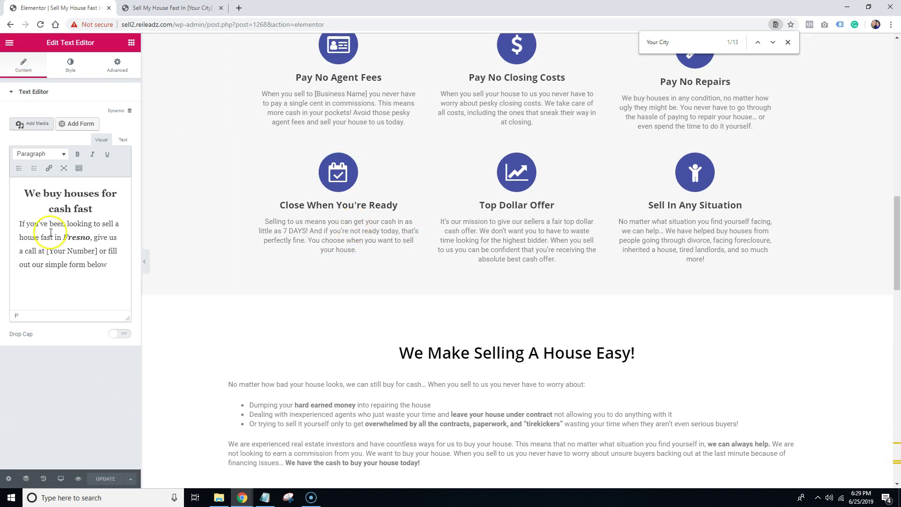
left_click(9, 43)
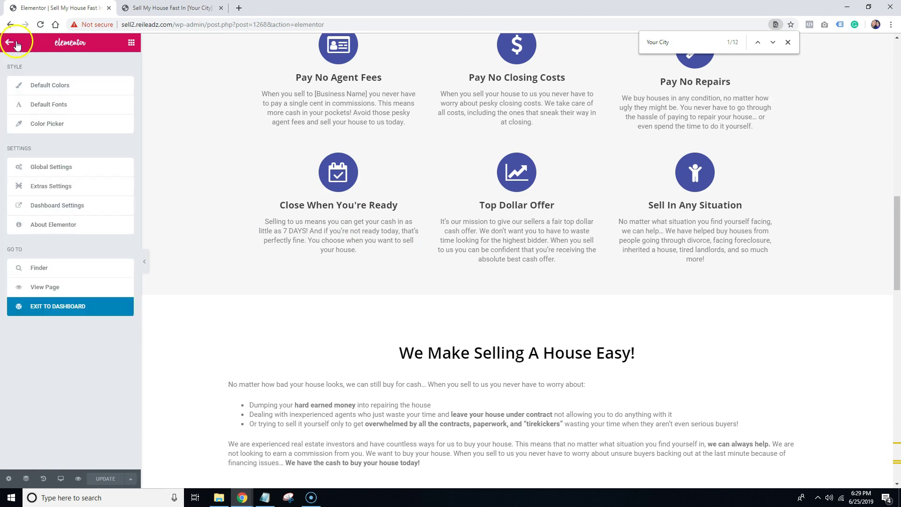
left_click(10, 43)
left_click(9, 45)
left_click(46, 312)
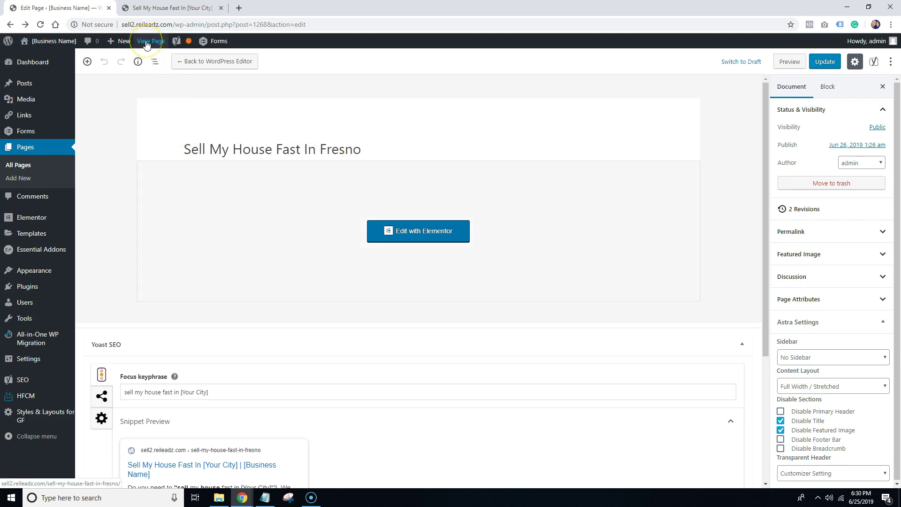
left_click(147, 44)
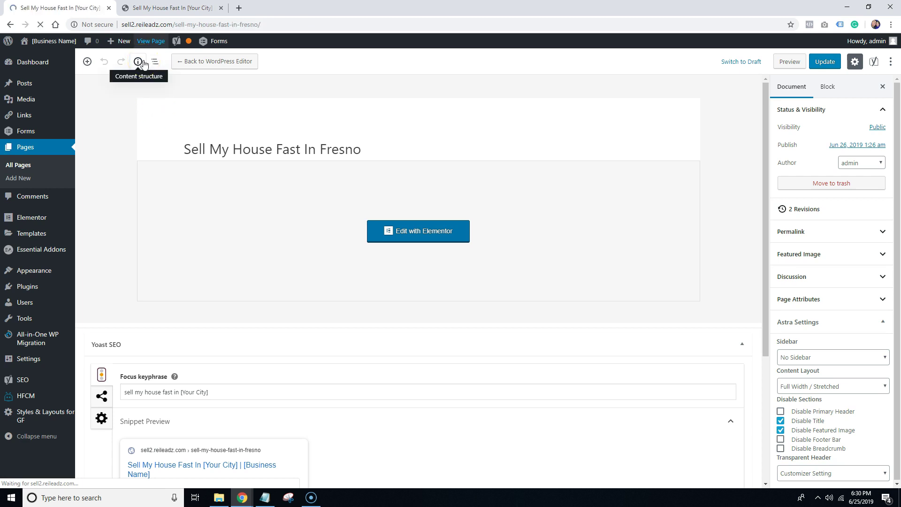
- Review the live Fresno page from the hero section to the footer, checking the city texts and the "Cities We Buy In" list
scroll(273, 193, "down", 15)
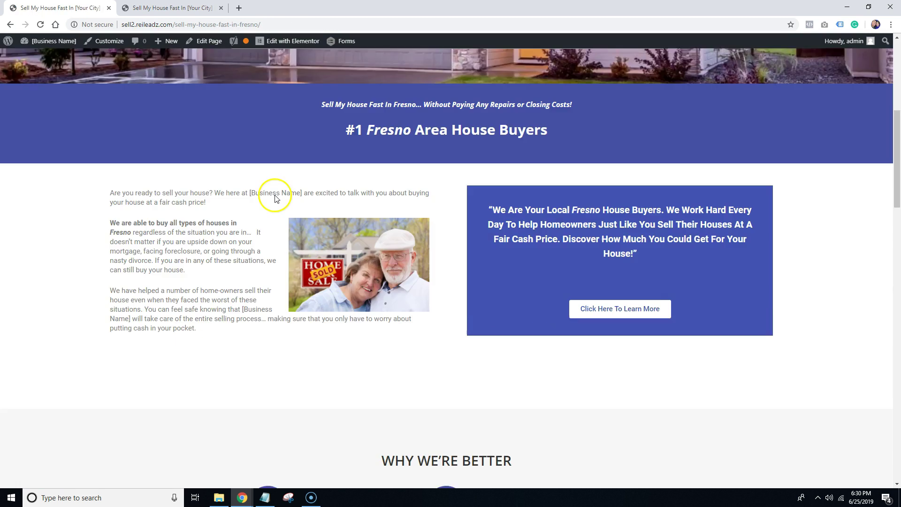
scroll(279, 199, "down", 20)
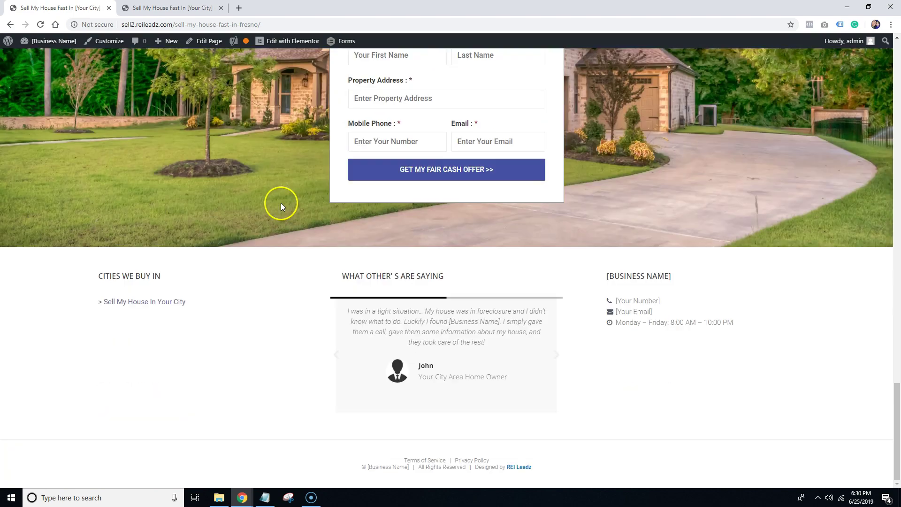
scroll(279, 203, "up", 18)
scroll(278, 201, "up", 12)
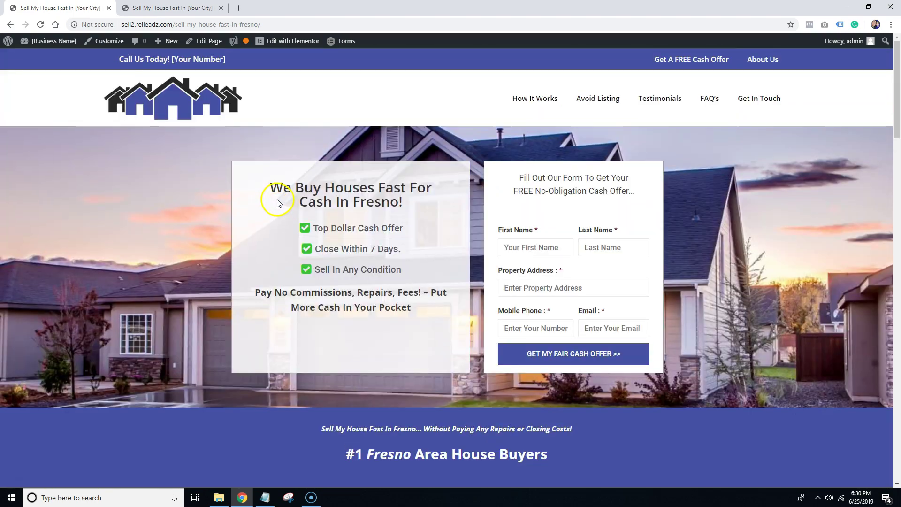
scroll(468, 154, "down", 20)
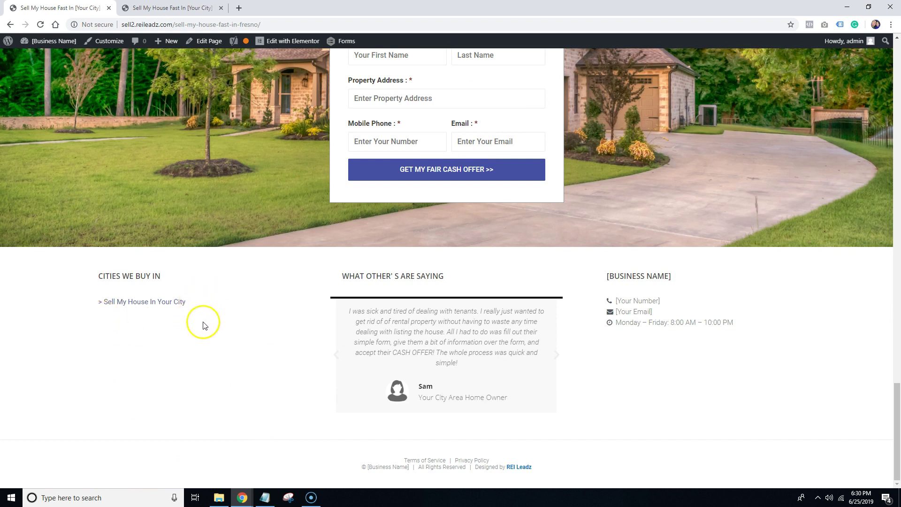
left_click_drag(203, 324, 91, 283)
scroll(338, 282, "up", 8)
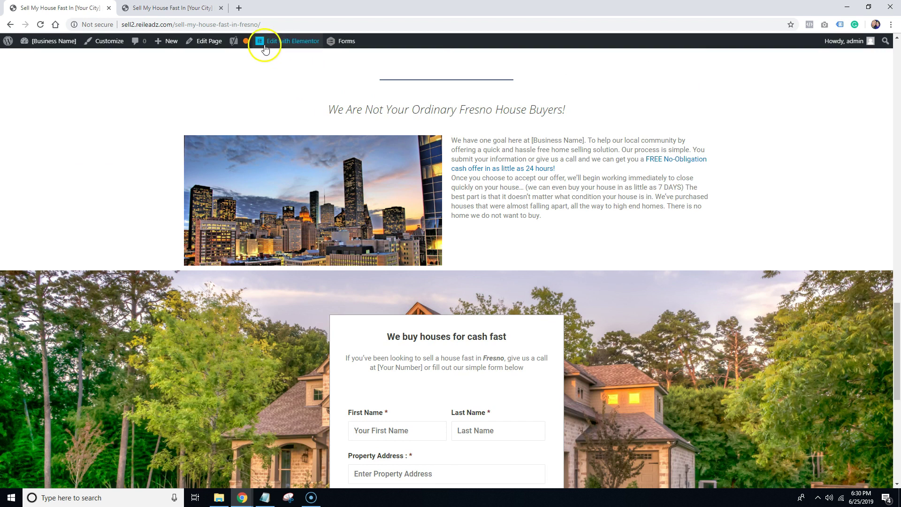
- Open the site footer in Elementor and duplicate the "Sell My House In Your City" text under "Cities We Buy In"
mouse_move(268, 40)
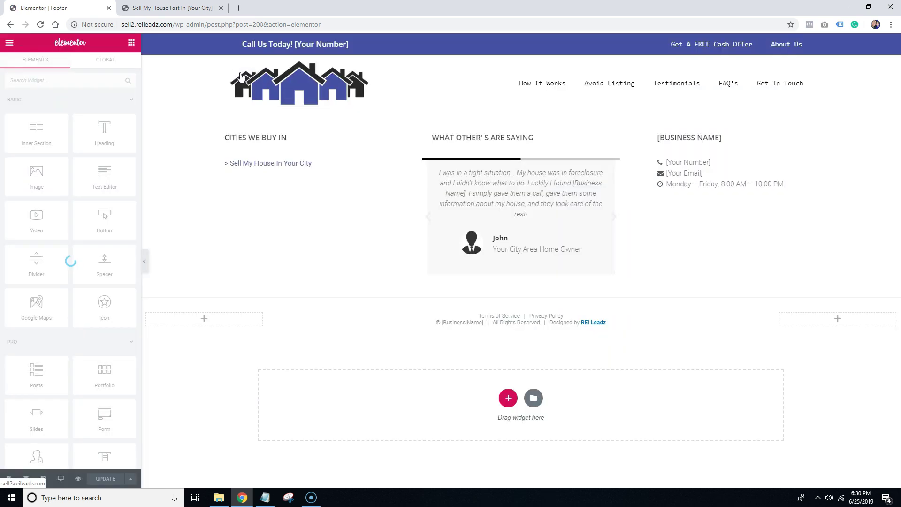
left_click(290, 164)
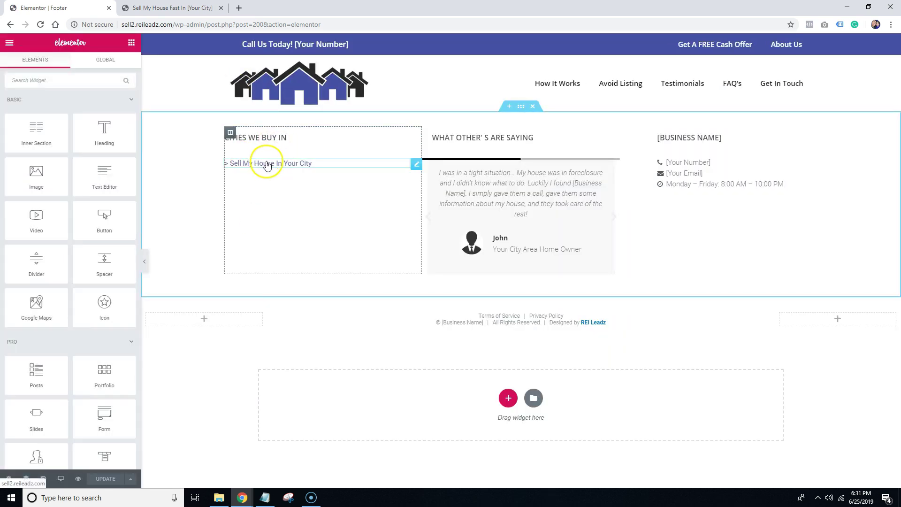
right_click(284, 165)
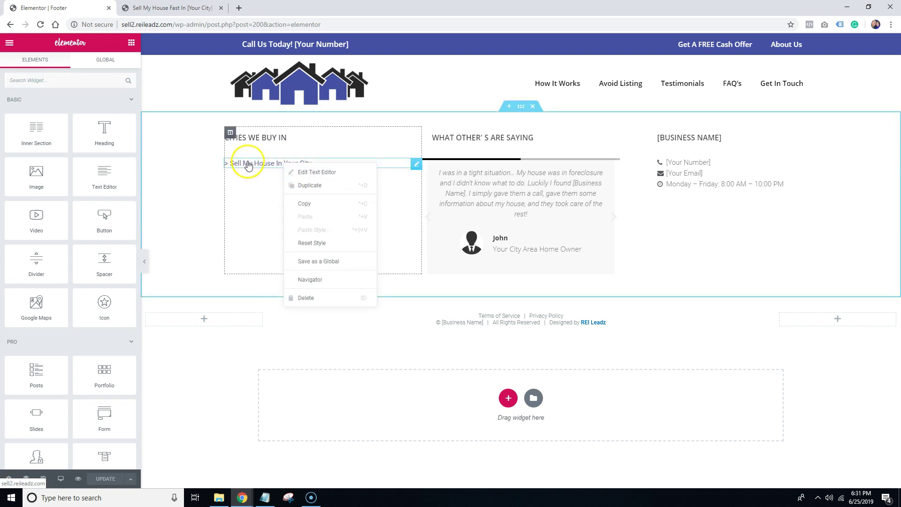
left_click(309, 184)
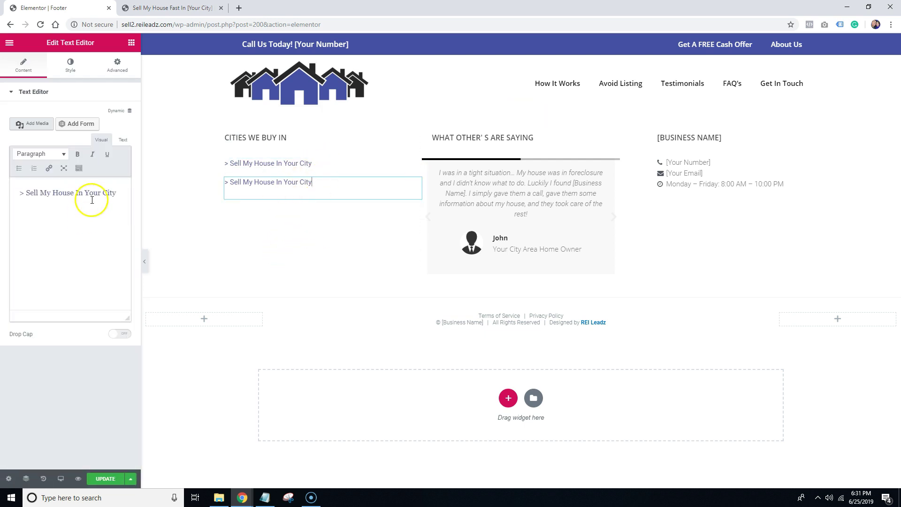
- Change the duplicated footer text to "Sell My House In Fresno" and link it to the "Sell My House Fast In Fresno" page
left_click_drag(87, 194, 126, 218)
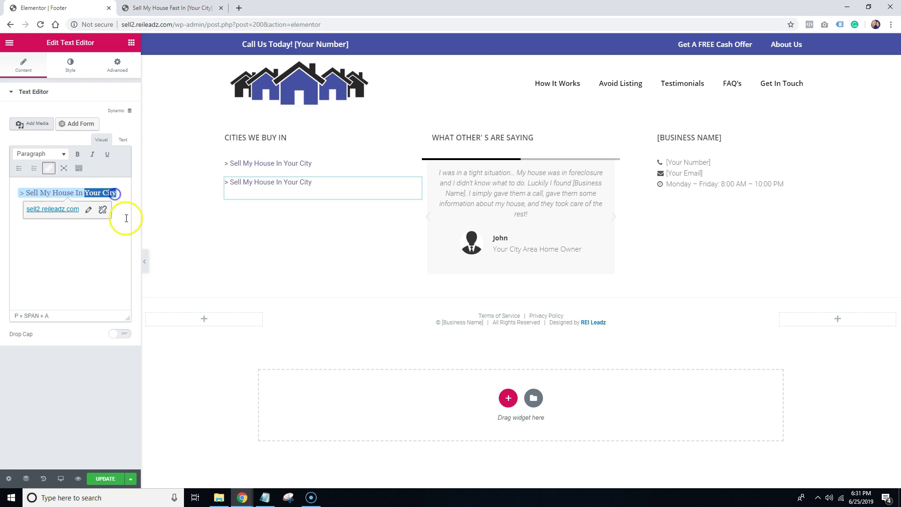
type("Fresno")
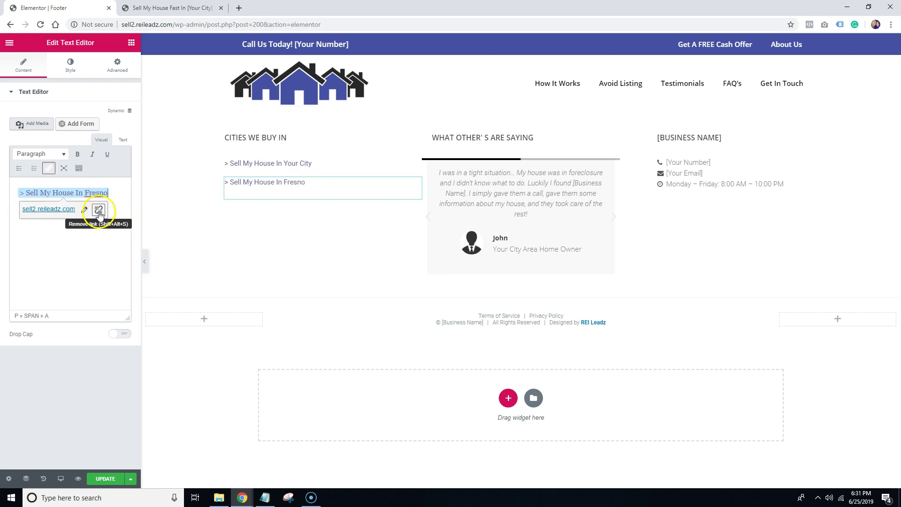
left_click(85, 210)
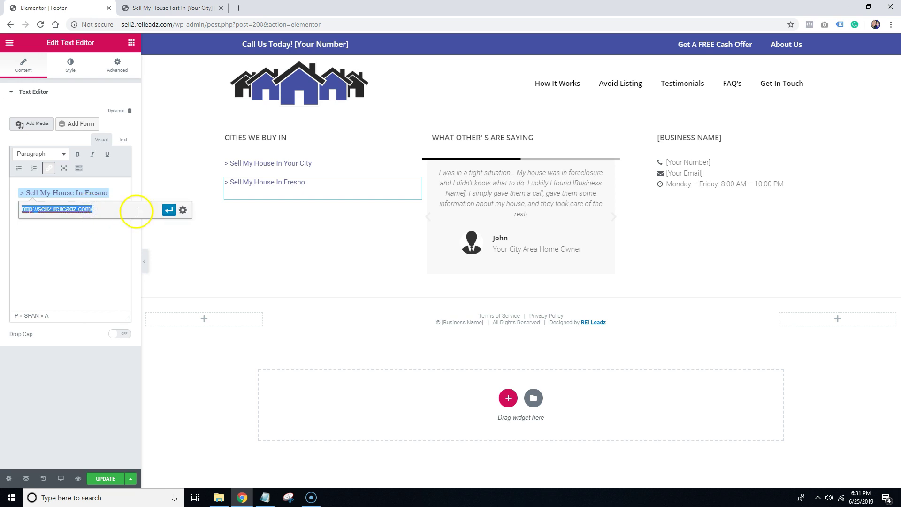
type("fresno")
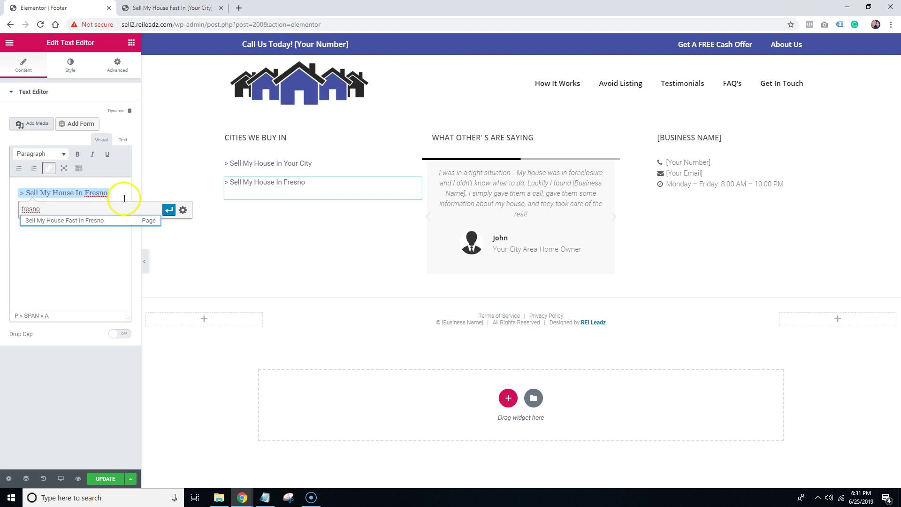
left_click(57, 222)
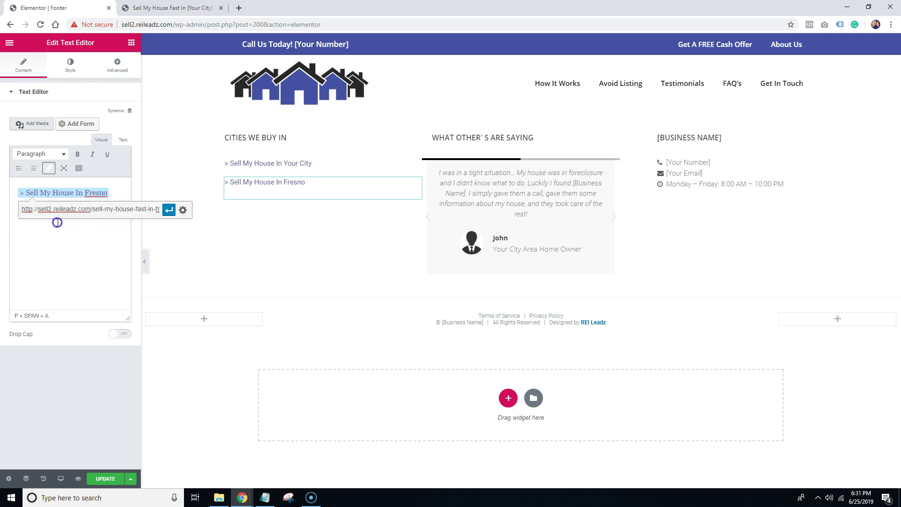
left_click(169, 209)
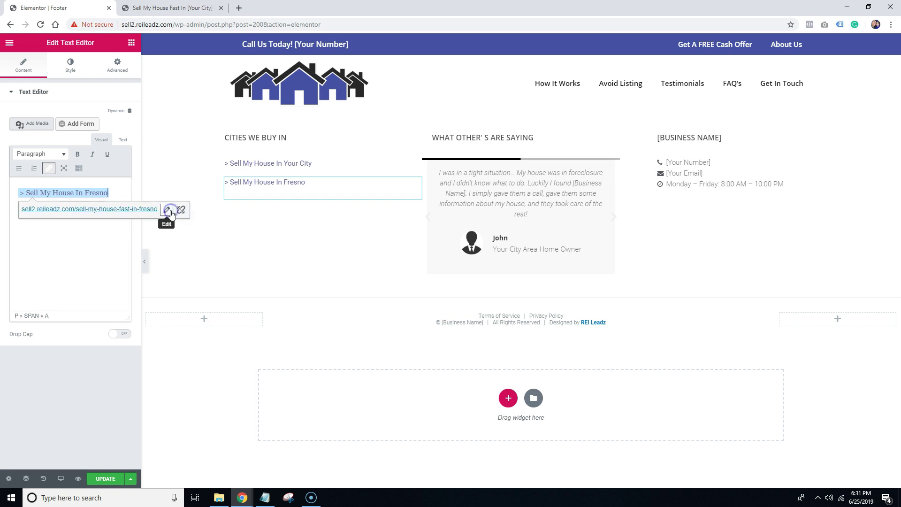
- Save the footer changes and view the footer outside the editor
left_click(102, 479)
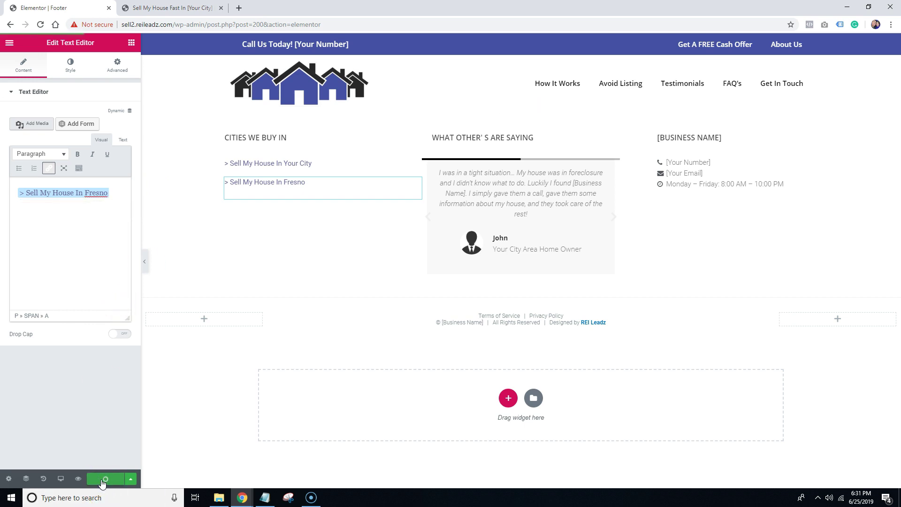
left_click(8, 44)
left_click(53, 289)
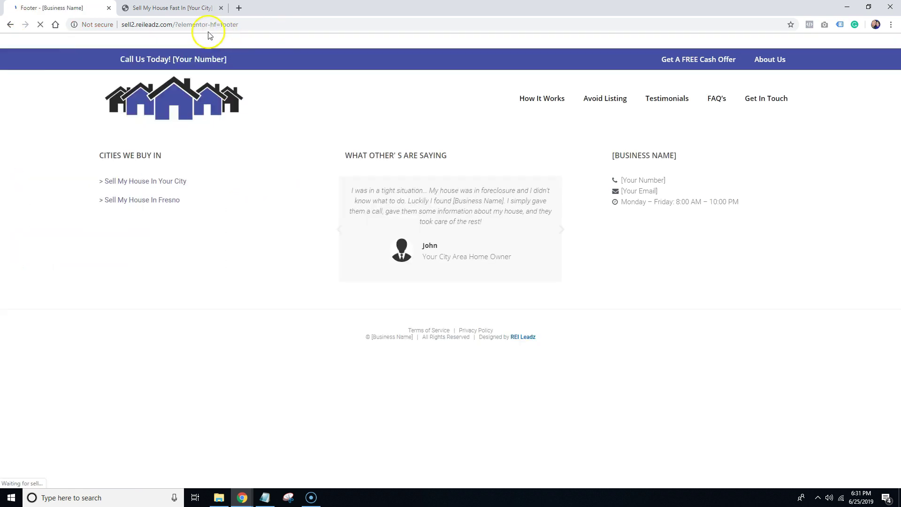
- Load the home page at sell2.reileadz.com and follow the "Sell My House In Fresno" link in its footer
left_click_drag(175, 25, 294, 23)
key("BackSpace")
key("Return")
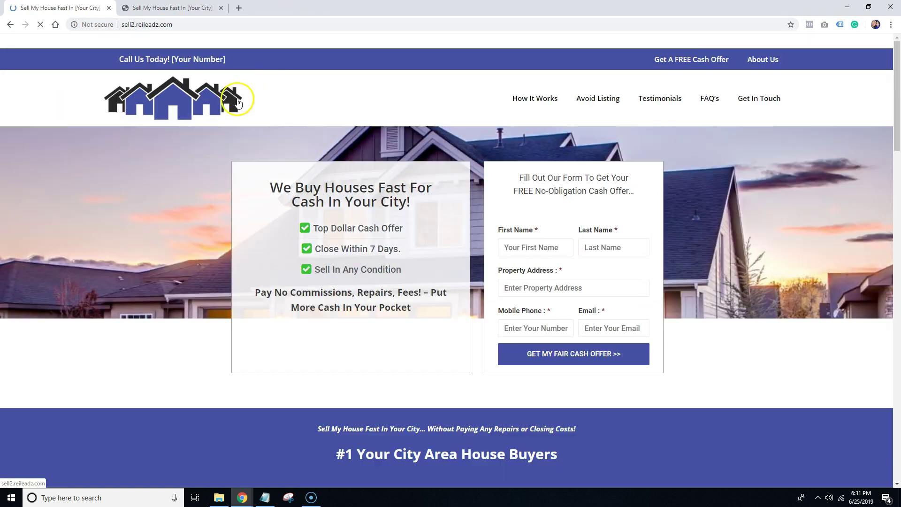
scroll(263, 211, "down", 8)
scroll(262, 211, "down", 20)
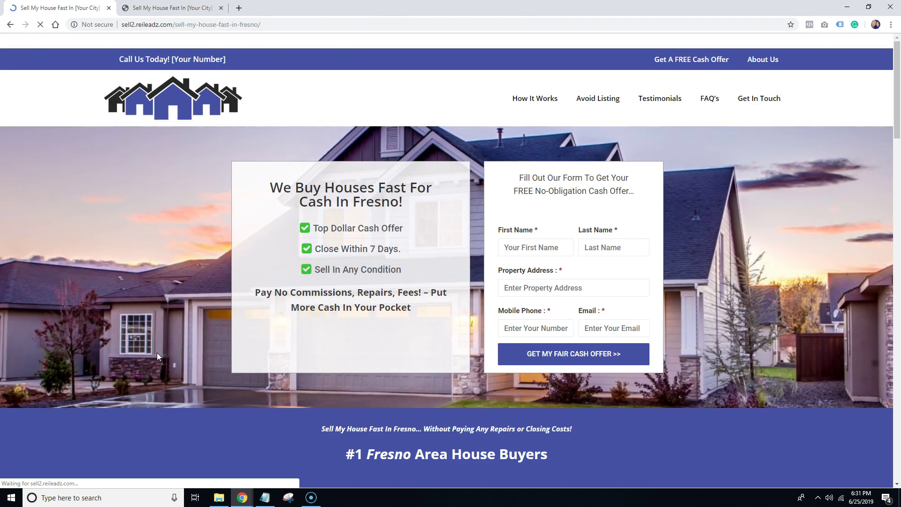
- Examine the linked Fresno page's hero heading and the city links under "Cities We Buy In" in its footer
left_click_drag(283, 185, 421, 197)
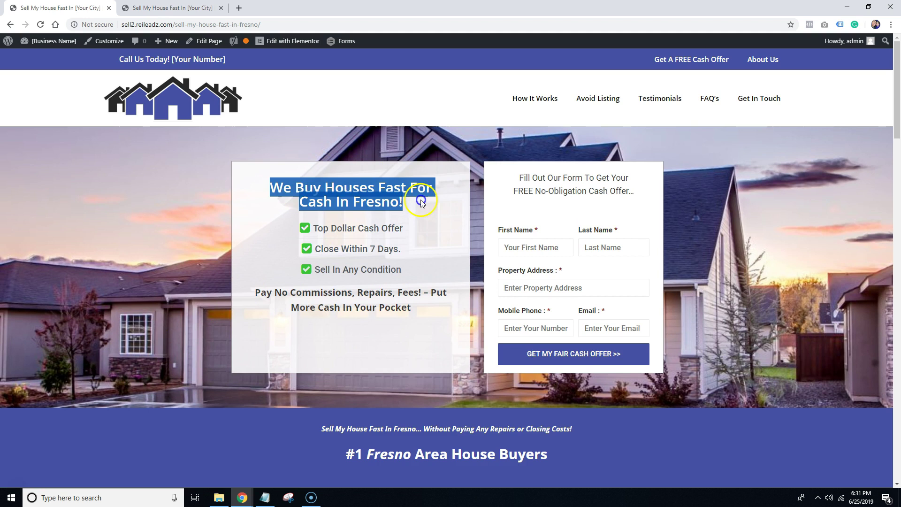
left_click(413, 199)
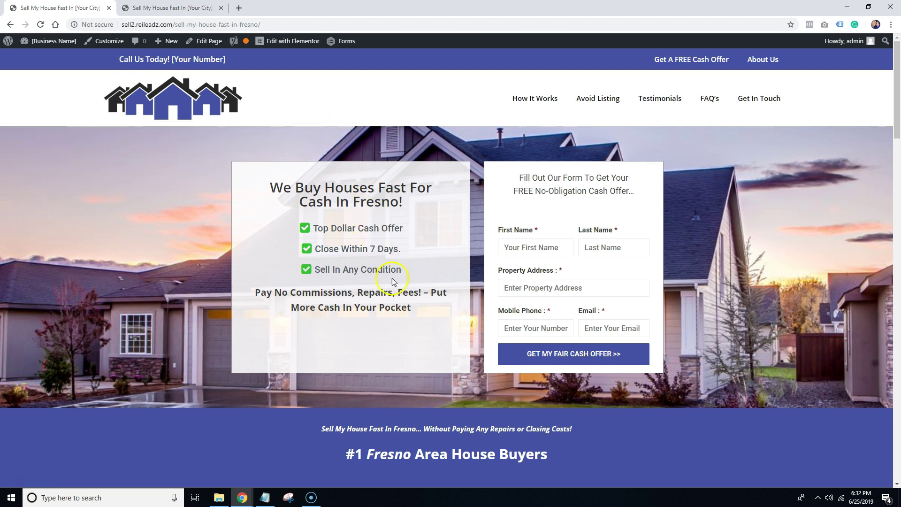
scroll(392, 281, "down", 6)
scroll(389, 284, "up", 6)
scroll(302, 263, "down", 20)
scroll(288, 234, "down", 5)
left_click_drag(108, 300, 237, 319)
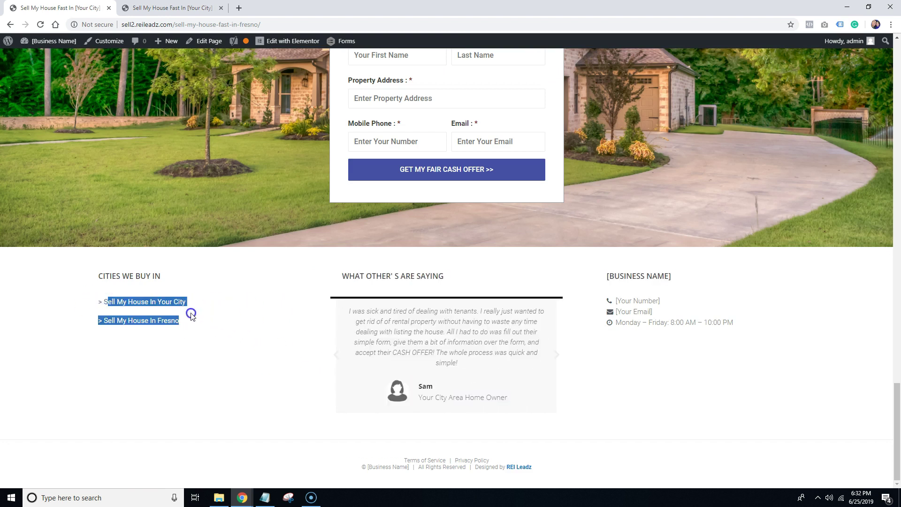